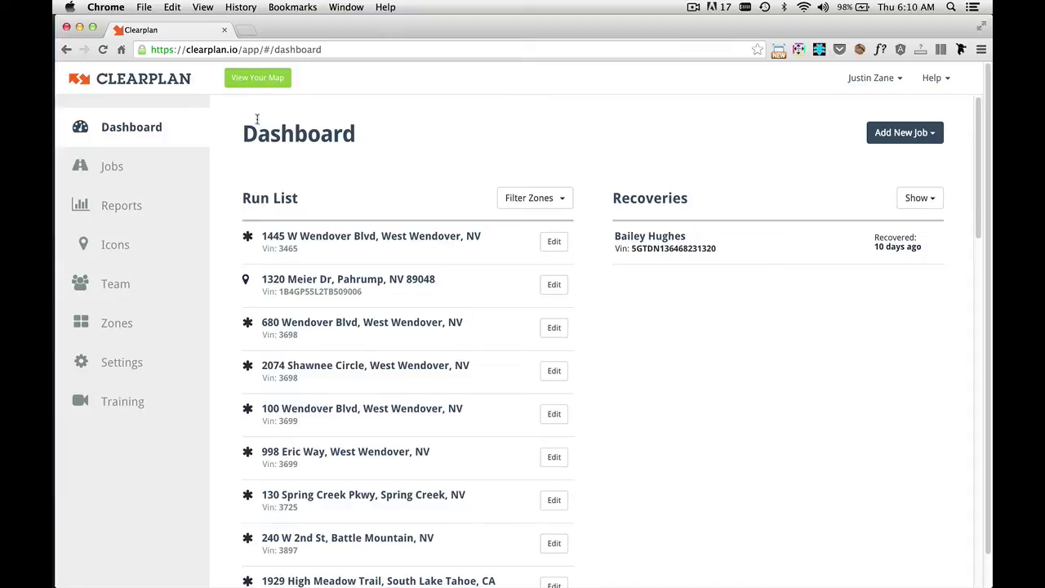
- Switch from the dashboard to the map view of all jobs and zones
left_click(263, 77)
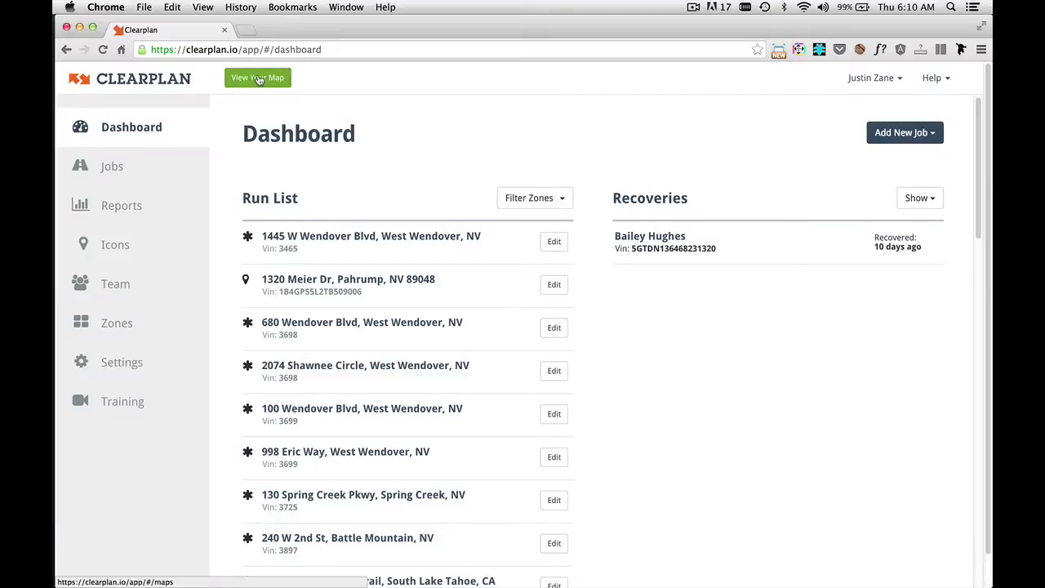
left_click(259, 78)
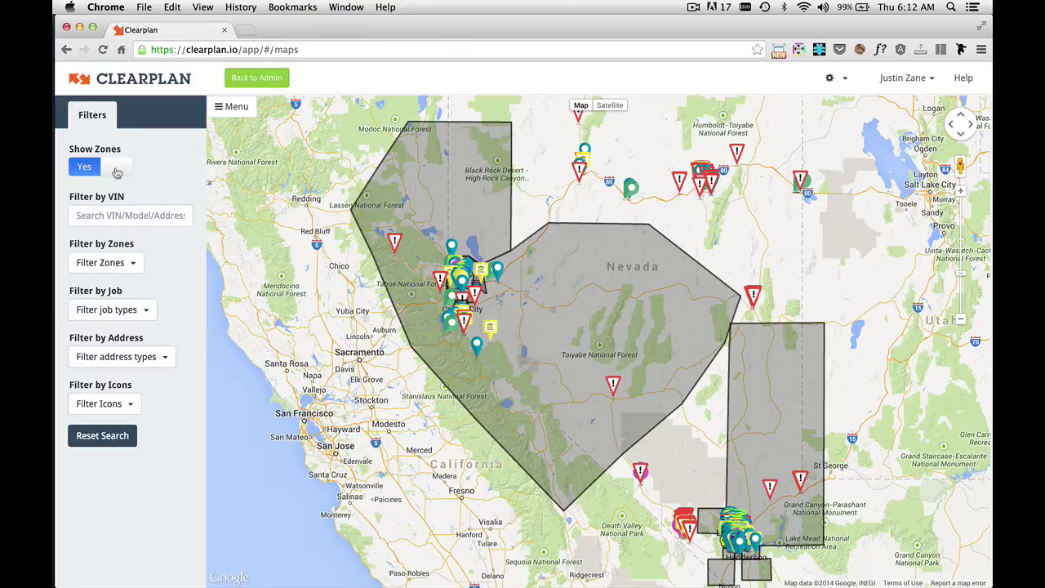
left_click(117, 172)
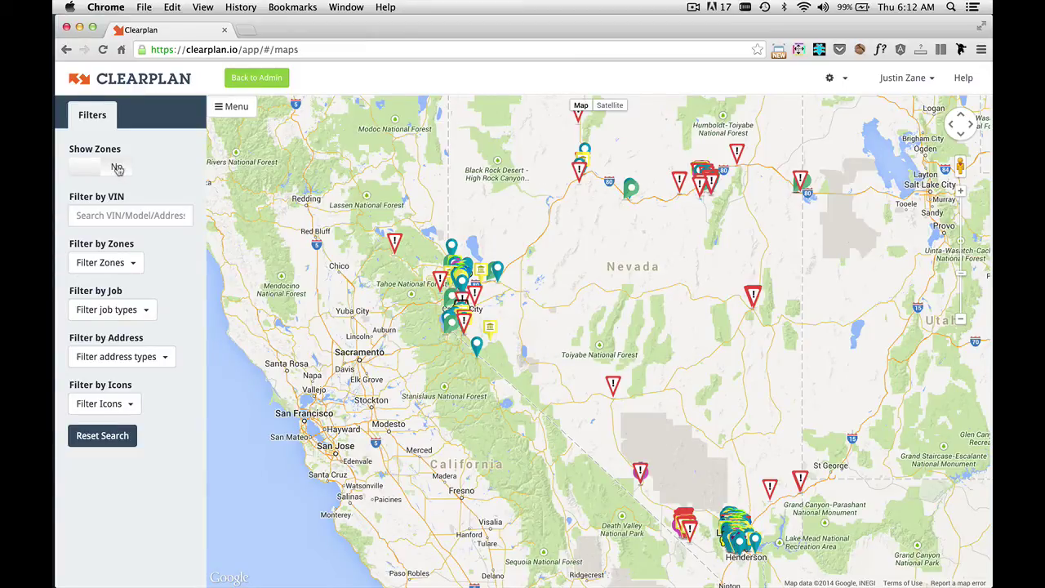
left_click(118, 168)
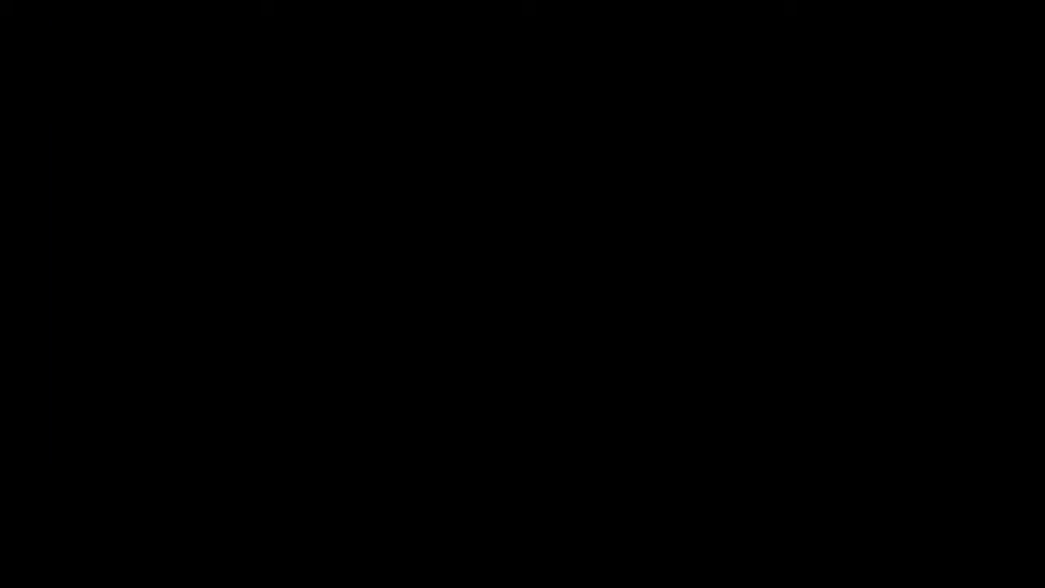
left_click(78, 215)
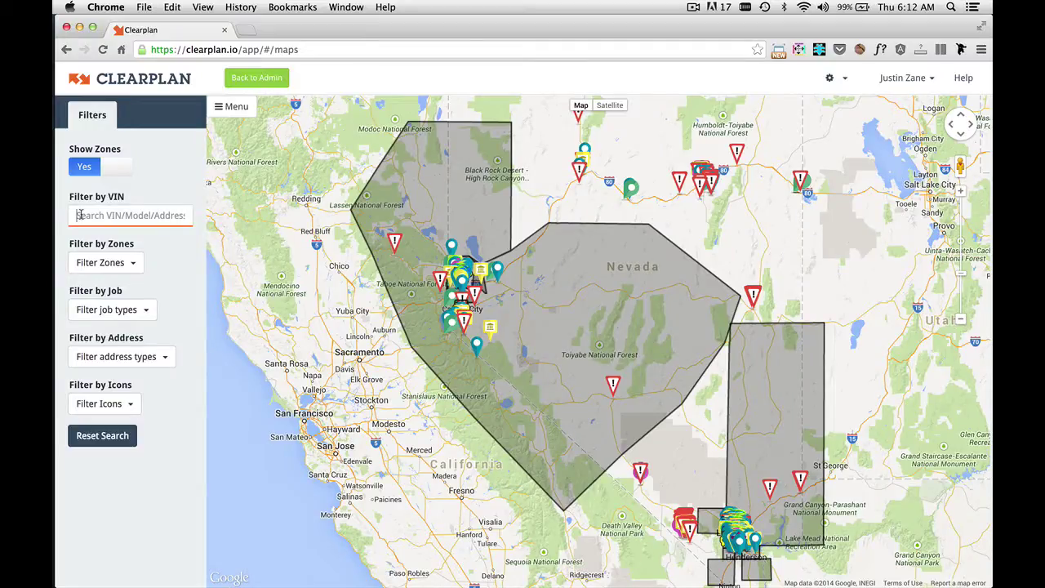
left_click(81, 202)
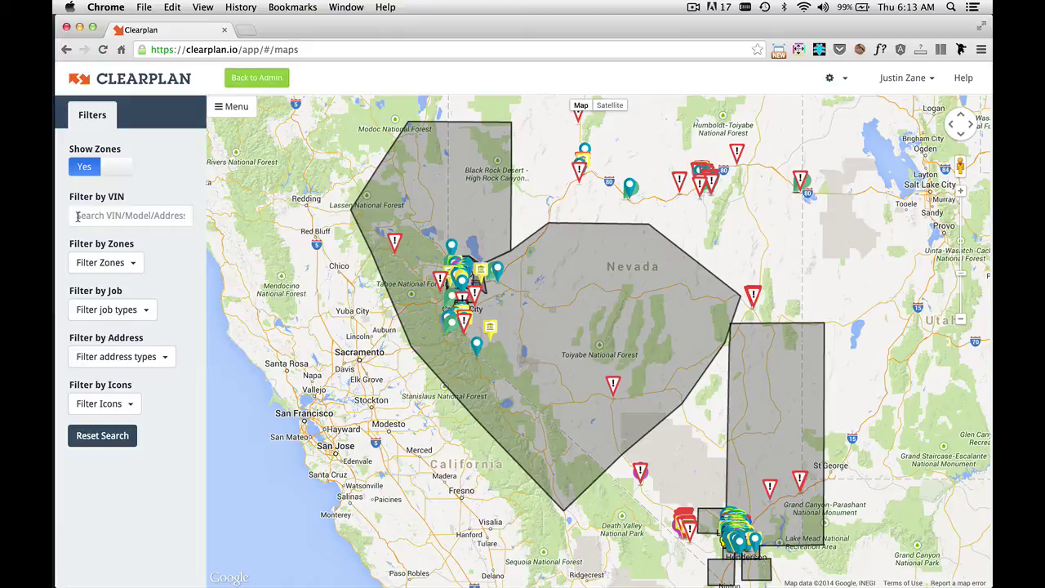
left_click(76, 215)
type("dodge")
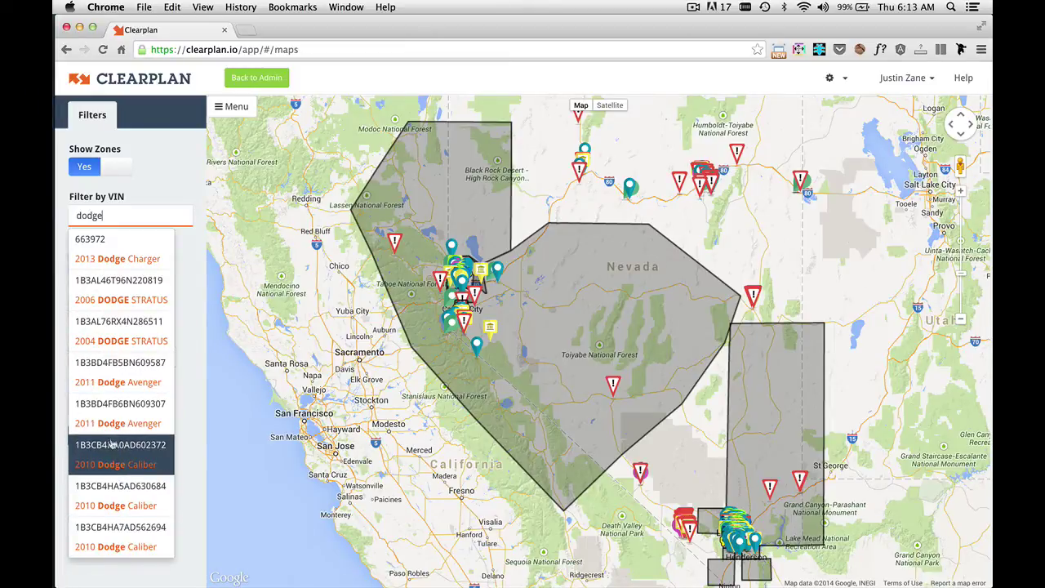
left_click(113, 291)
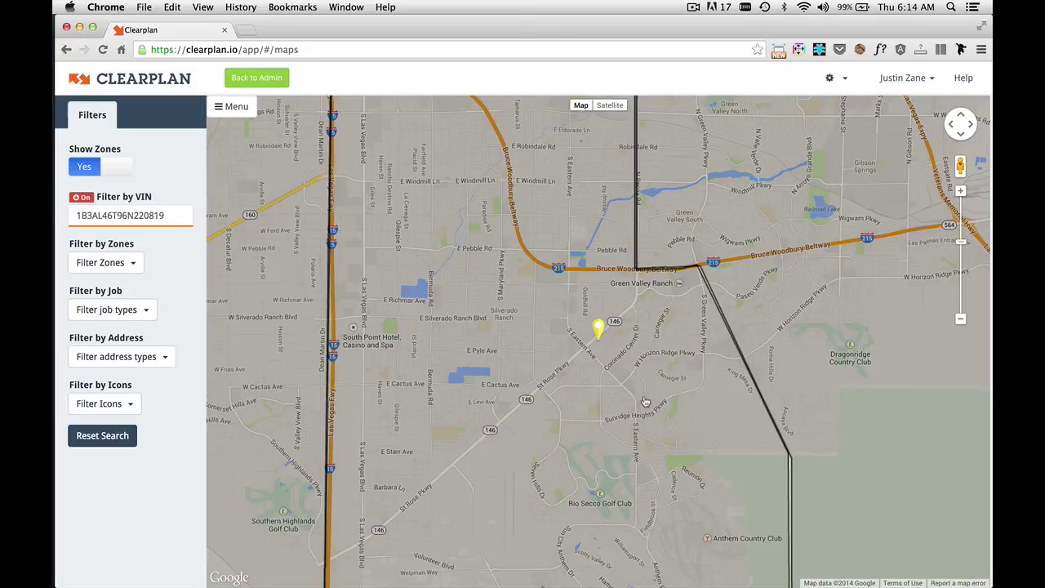
double_click(169, 213)
key("BackSpace")
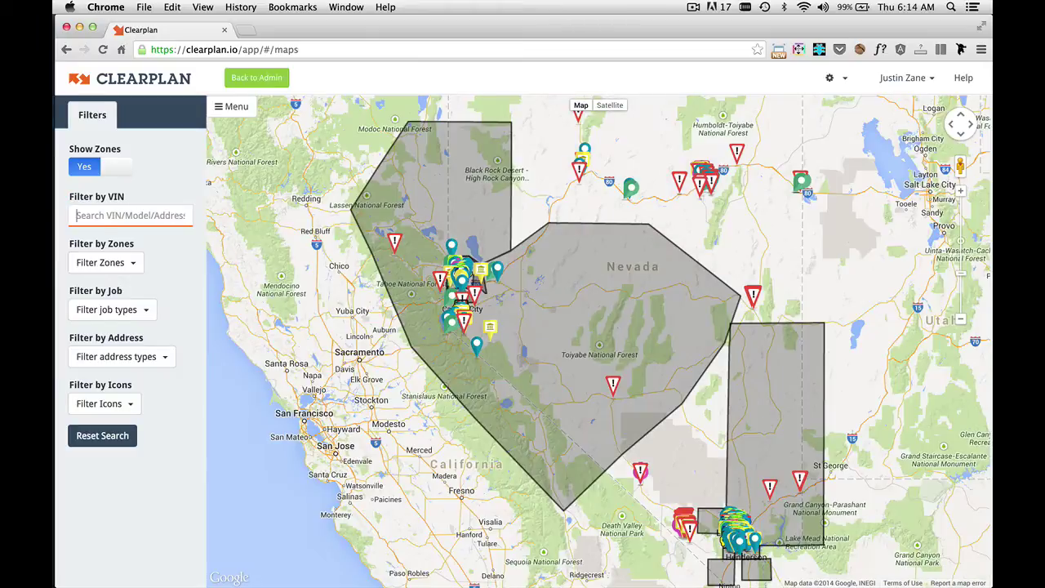
left_click(173, 186)
left_click(132, 263)
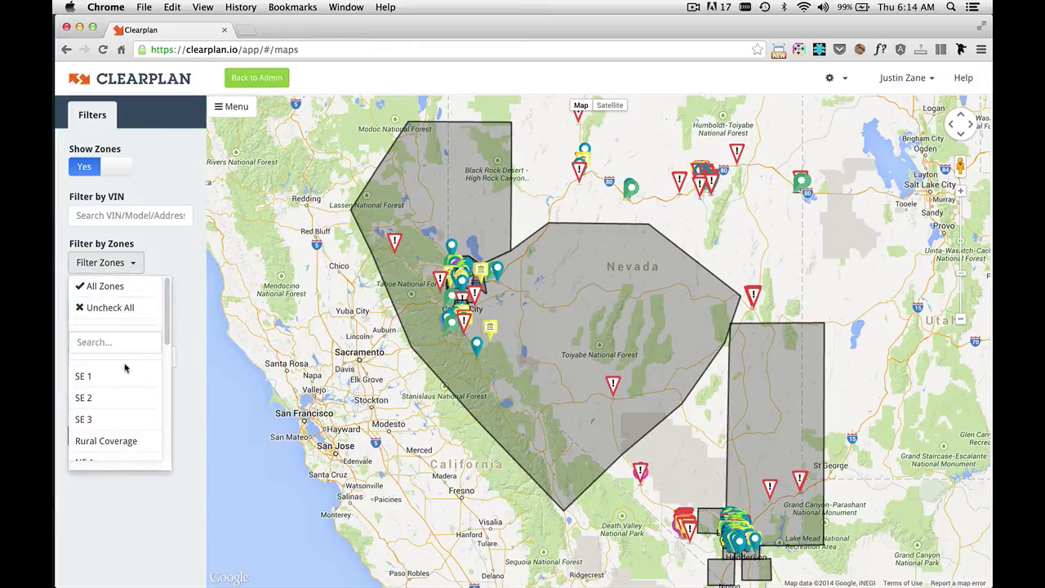
scroll(109, 385, "down", 3)
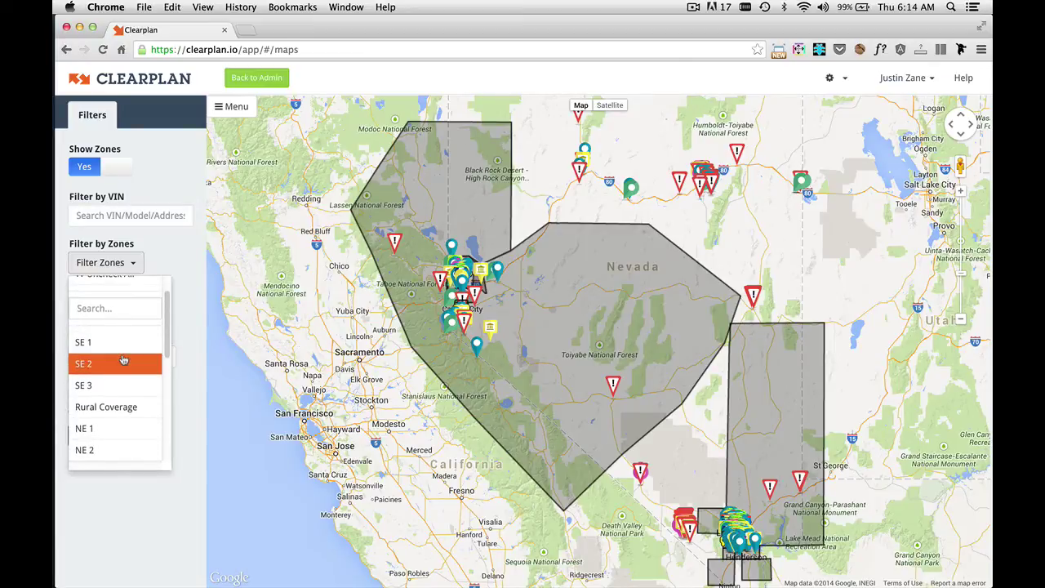
scroll(121, 357, "down", 5)
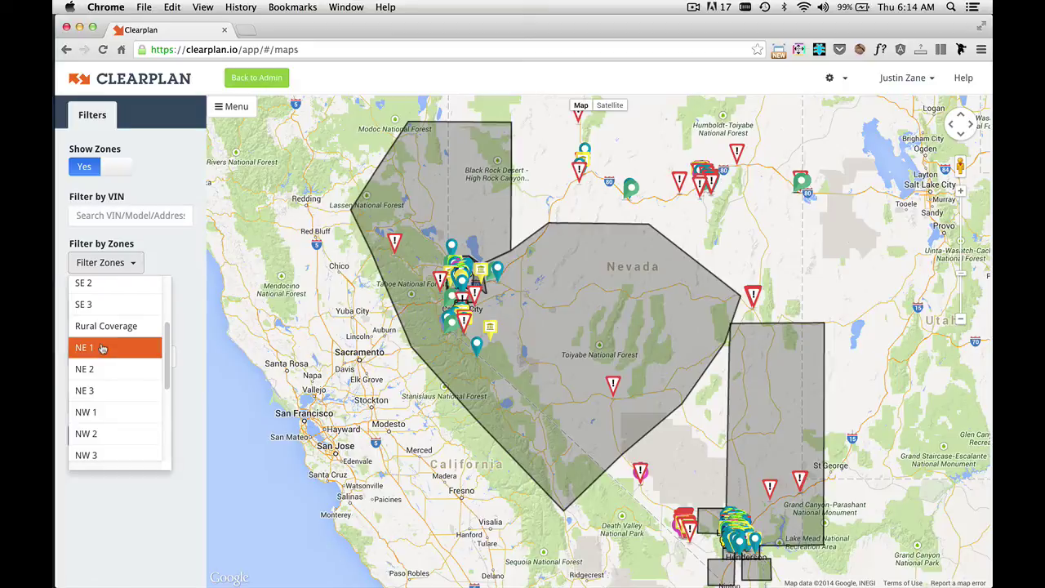
left_click(110, 348)
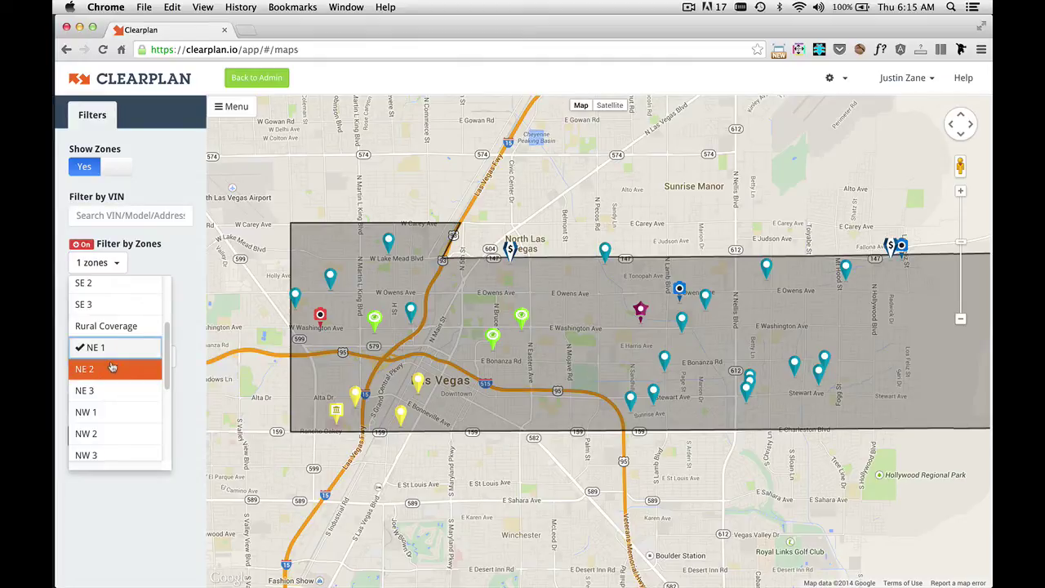
left_click(106, 372)
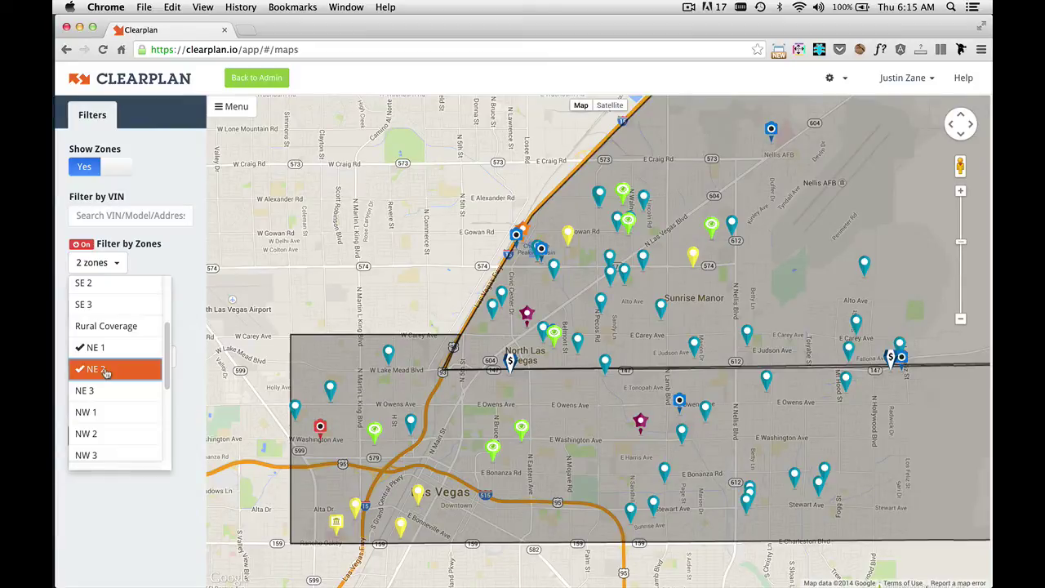
left_click(106, 392)
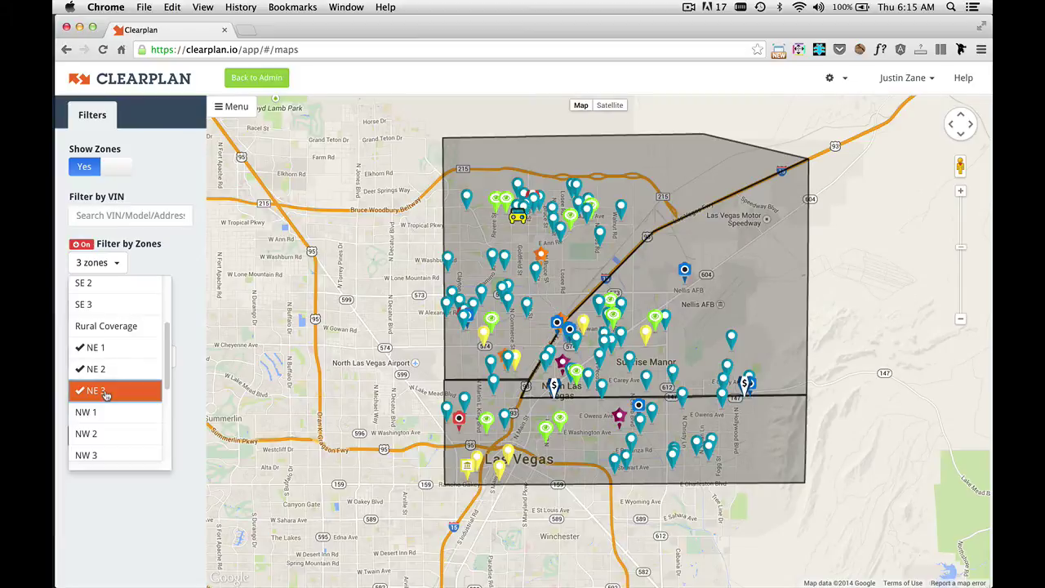
left_click(106, 412)
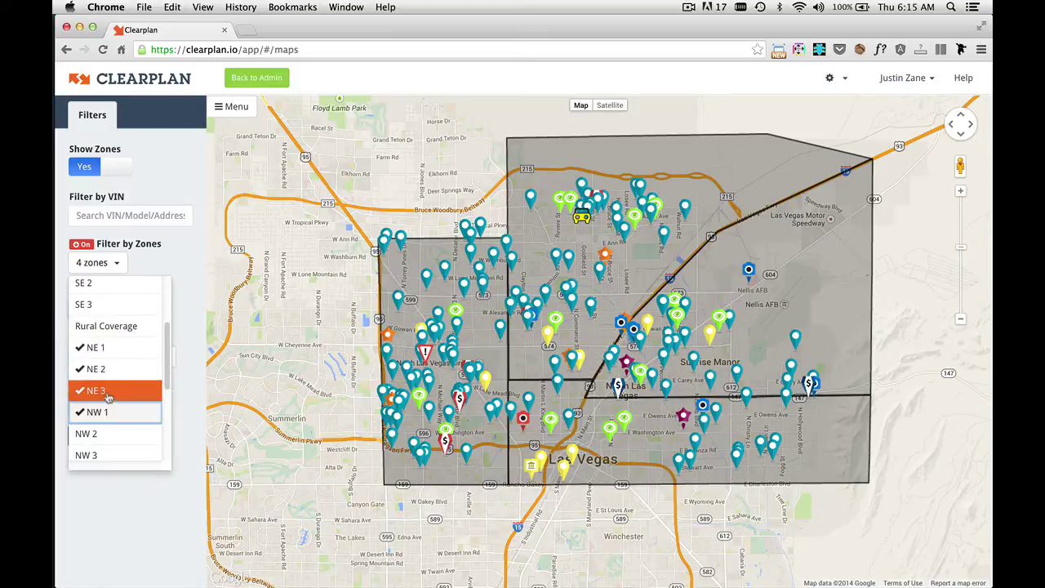
left_click(114, 414)
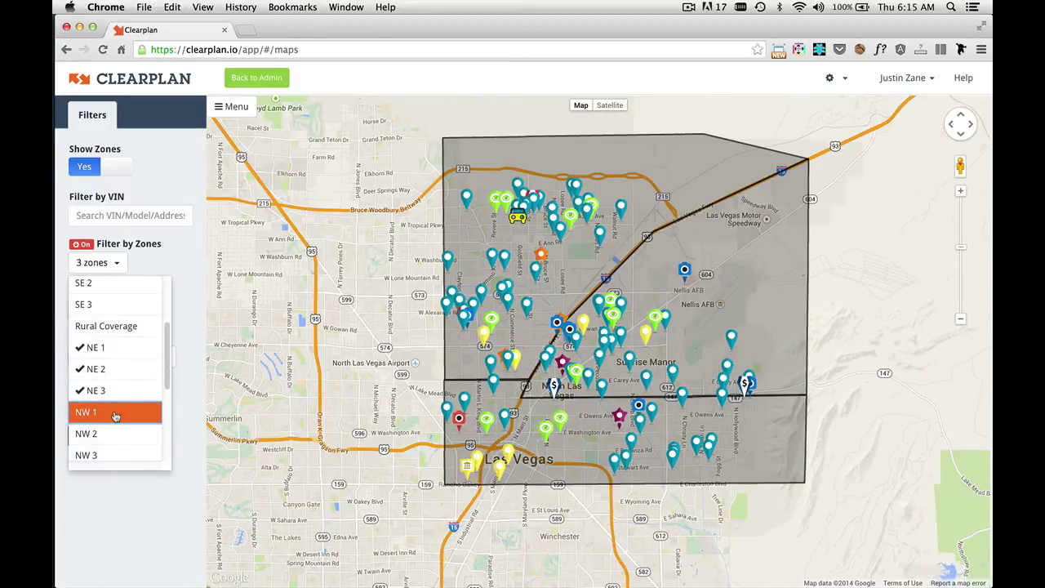
left_click(111, 391)
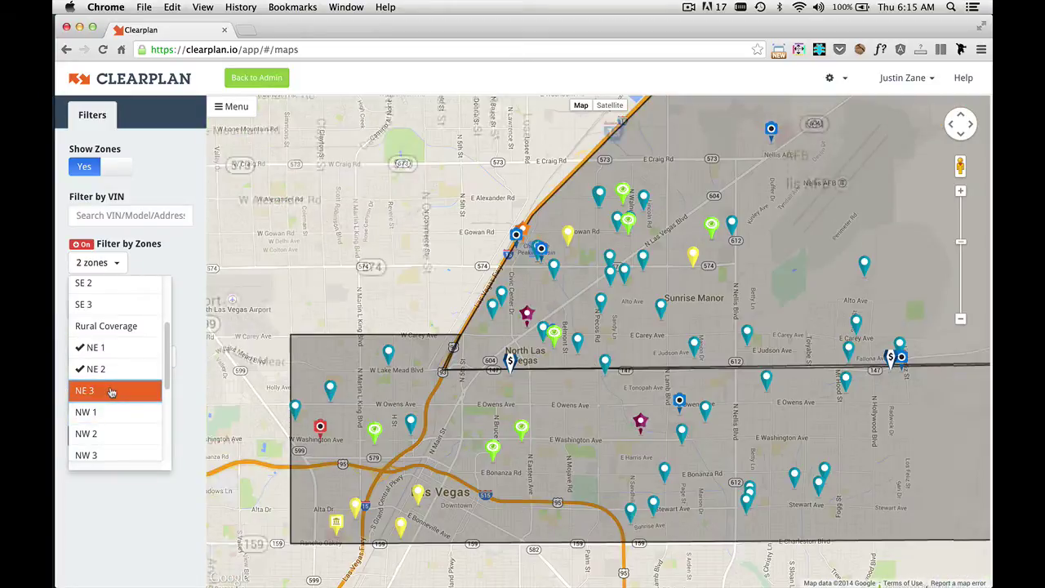
left_click(115, 372)
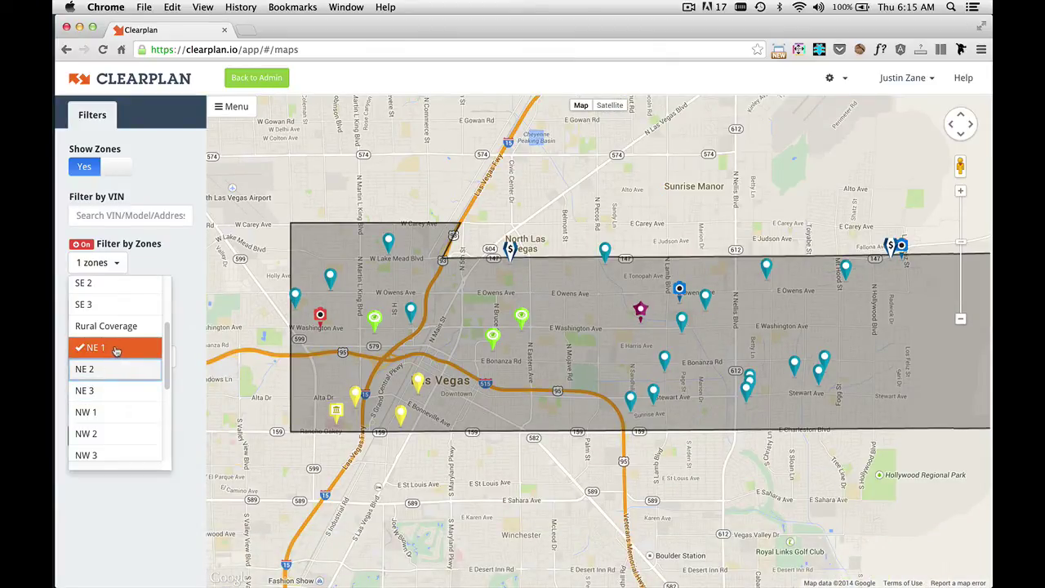
left_click(185, 286)
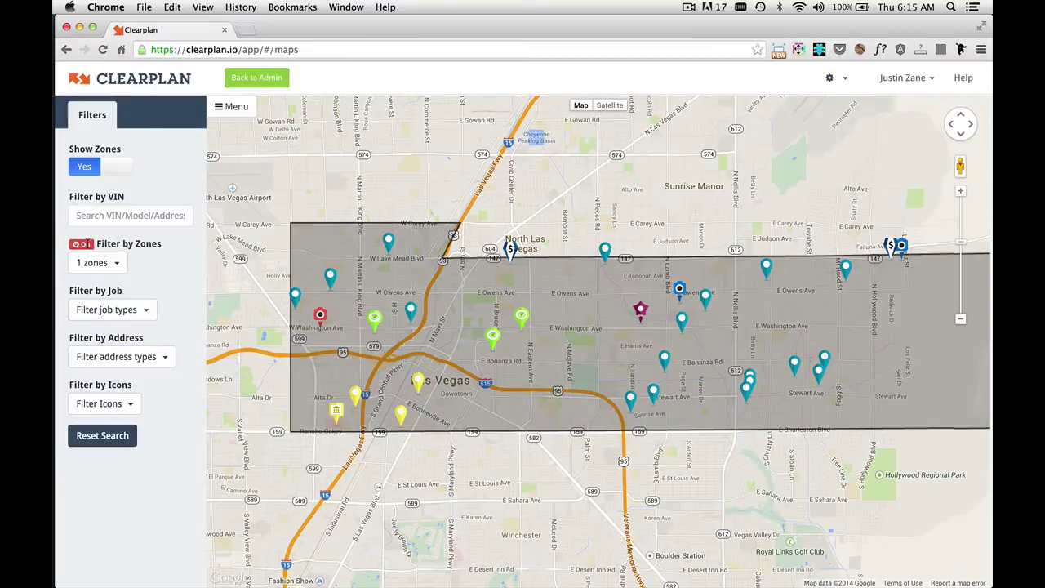
left_click(104, 262)
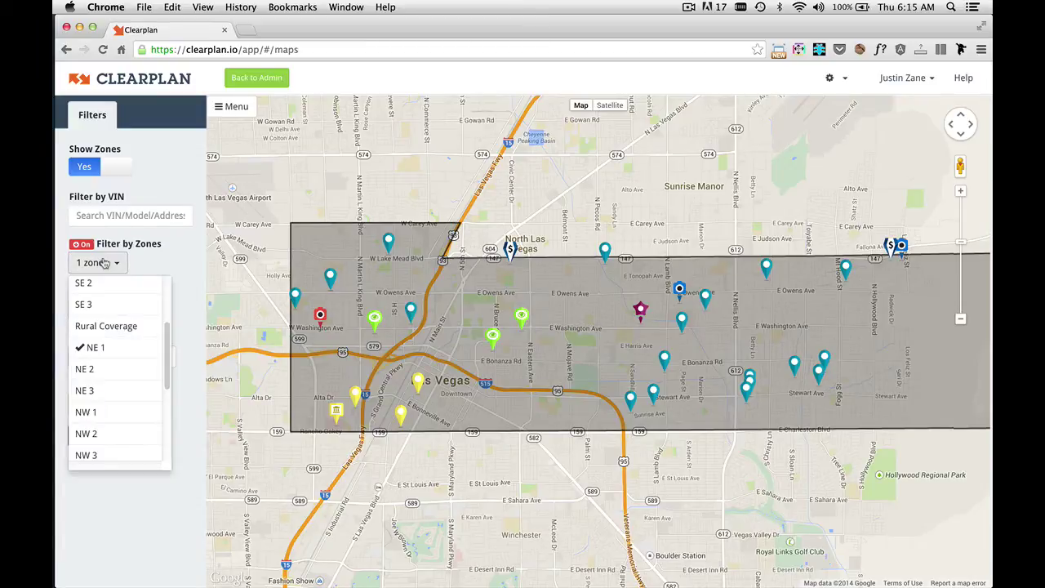
scroll(96, 327, "up", 3)
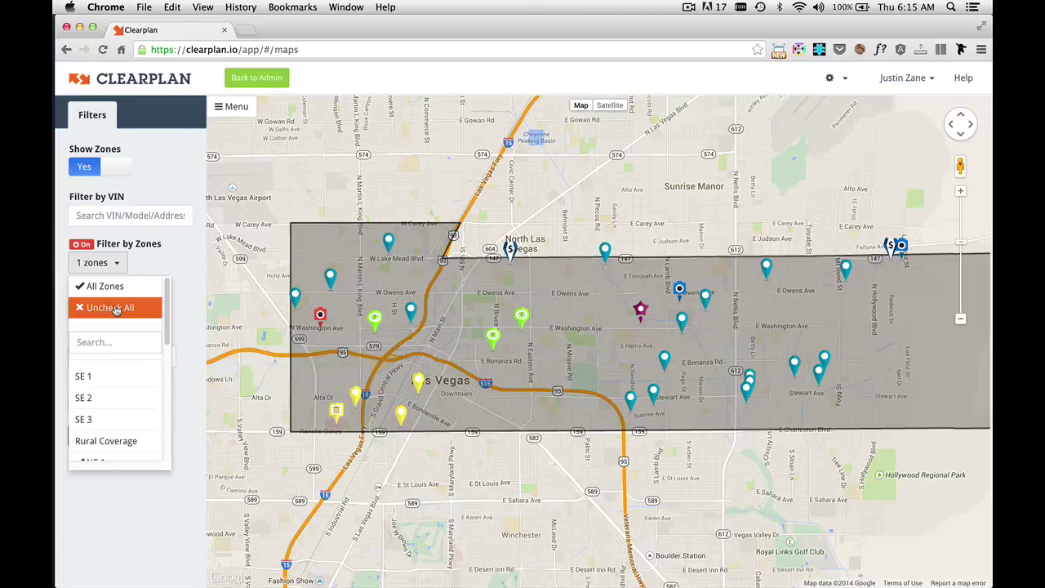
left_click(114, 308)
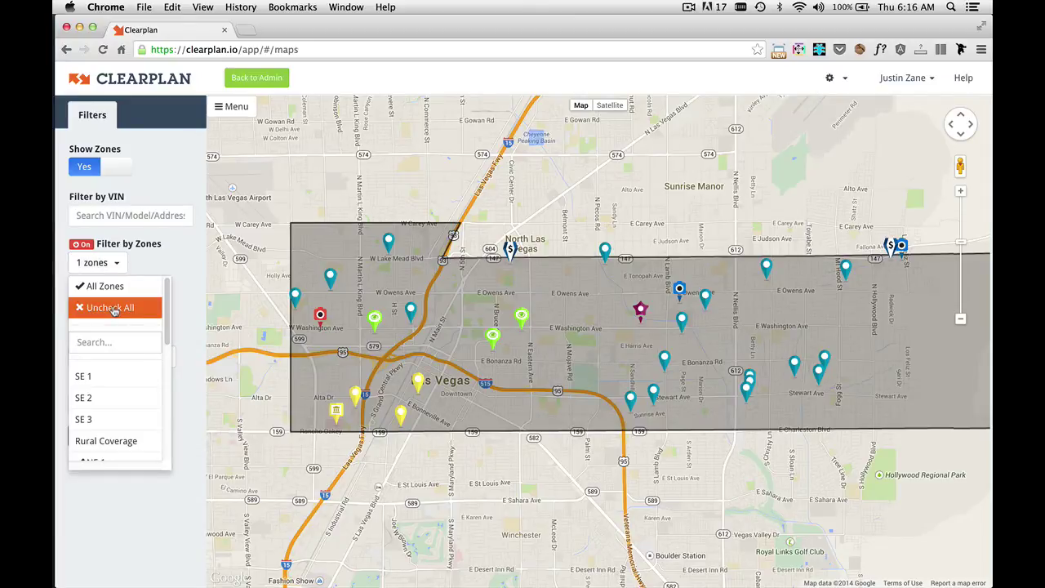
left_click(161, 261)
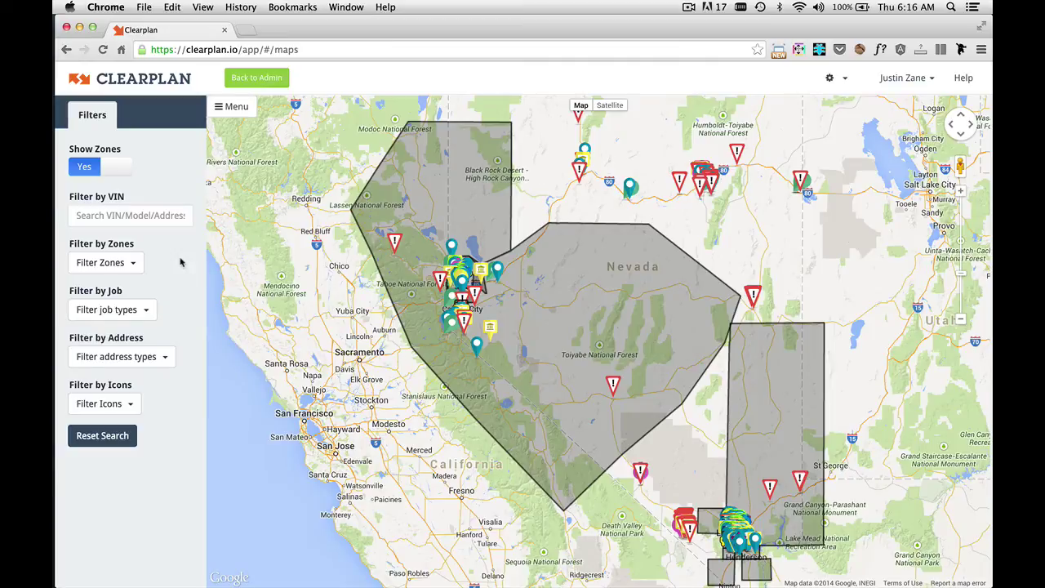
left_click(138, 311)
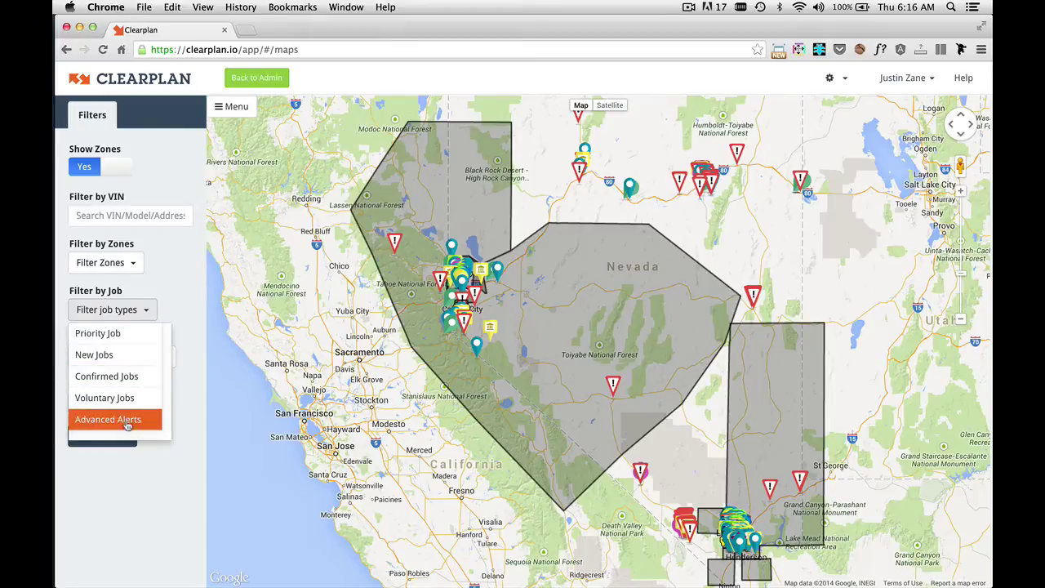
left_click(108, 335)
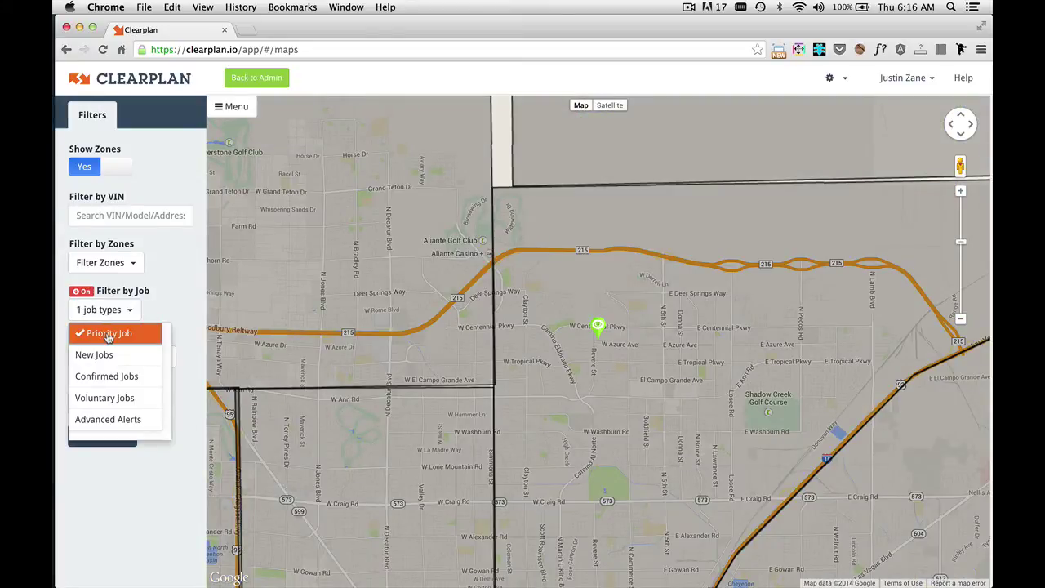
left_click(109, 335)
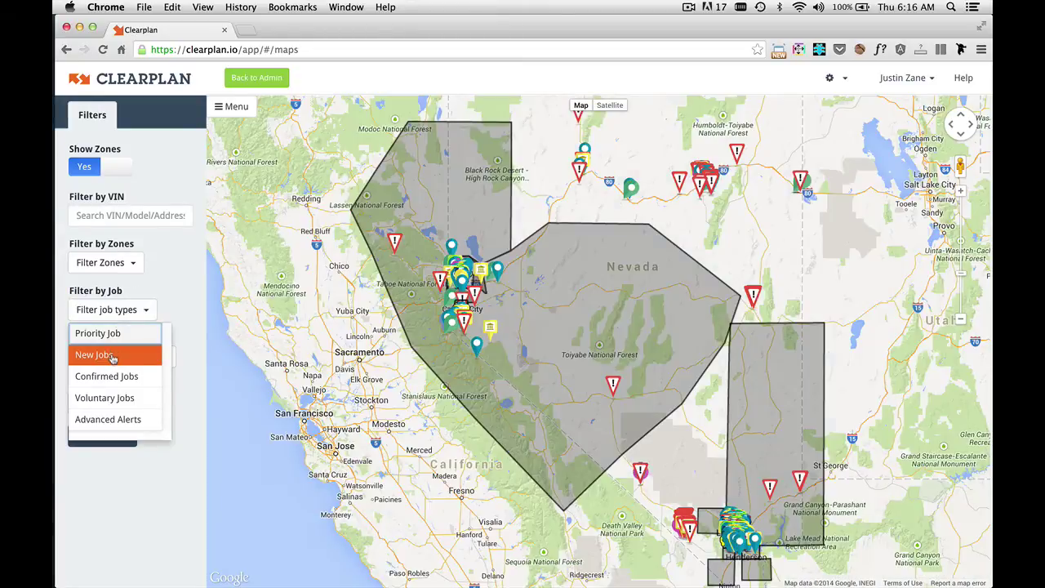
left_click(112, 359)
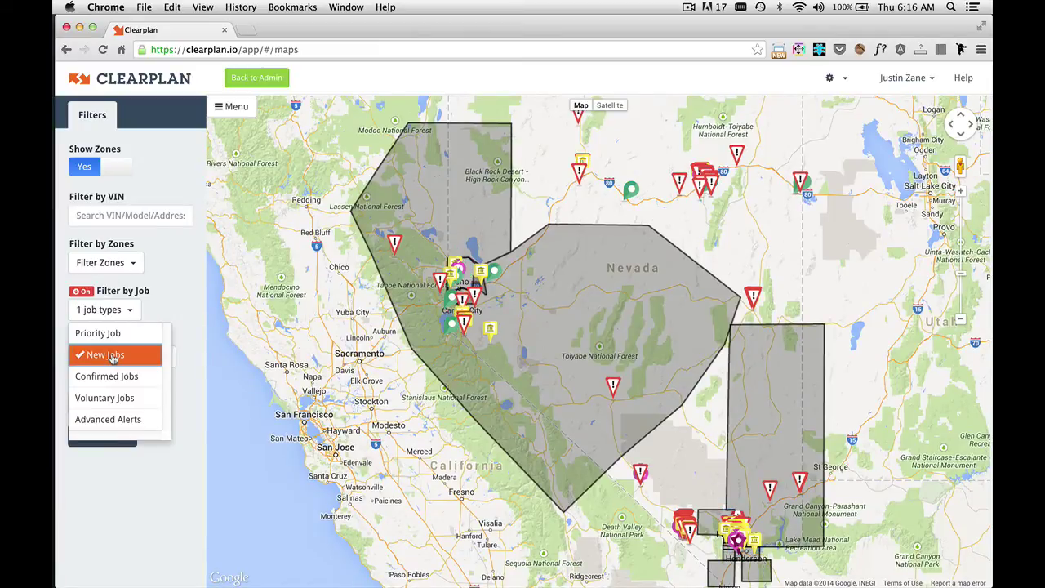
left_click(113, 358)
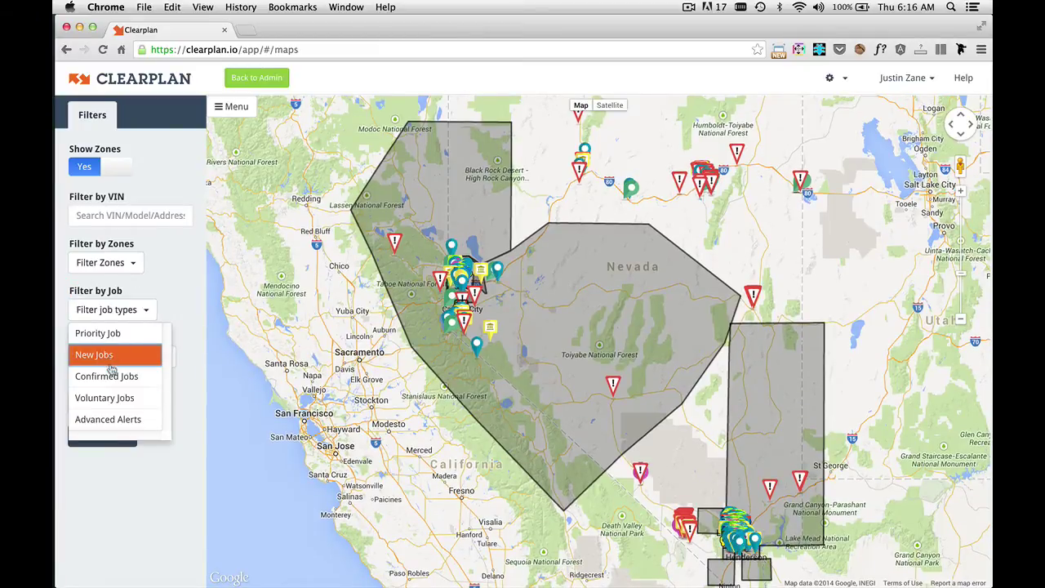
left_click(112, 379)
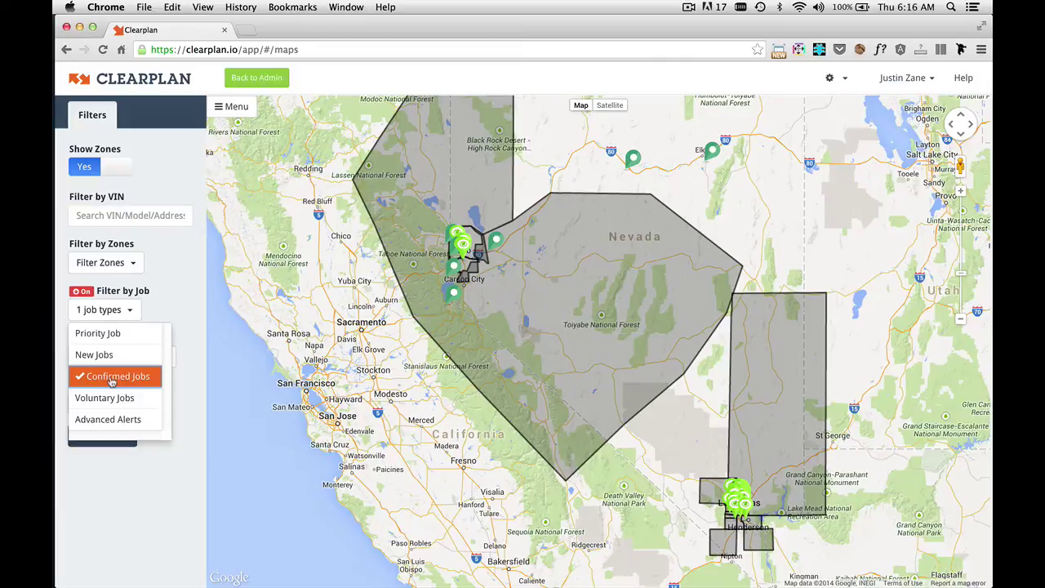
left_click(112, 379)
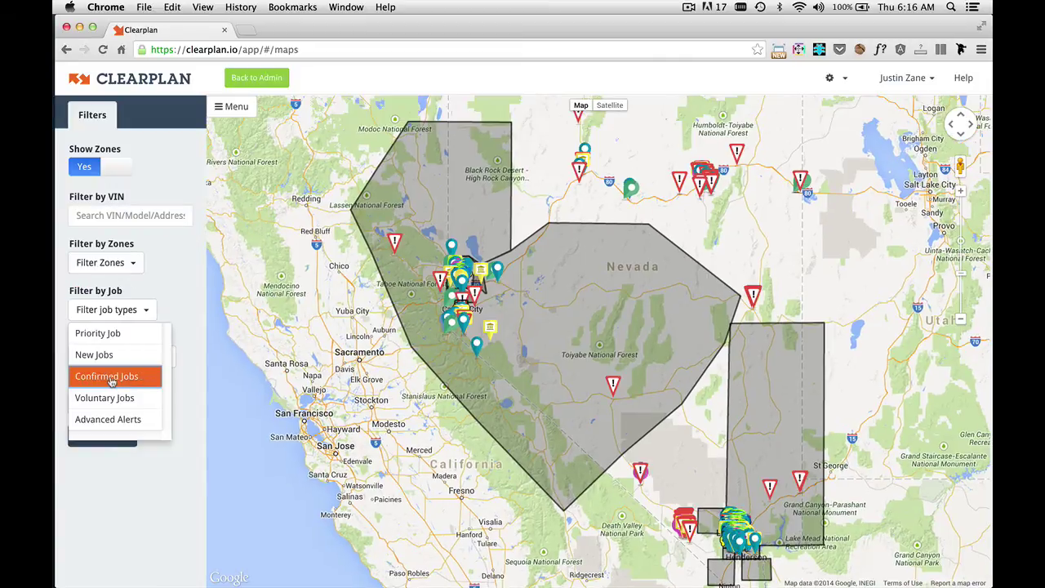
left_click(115, 400)
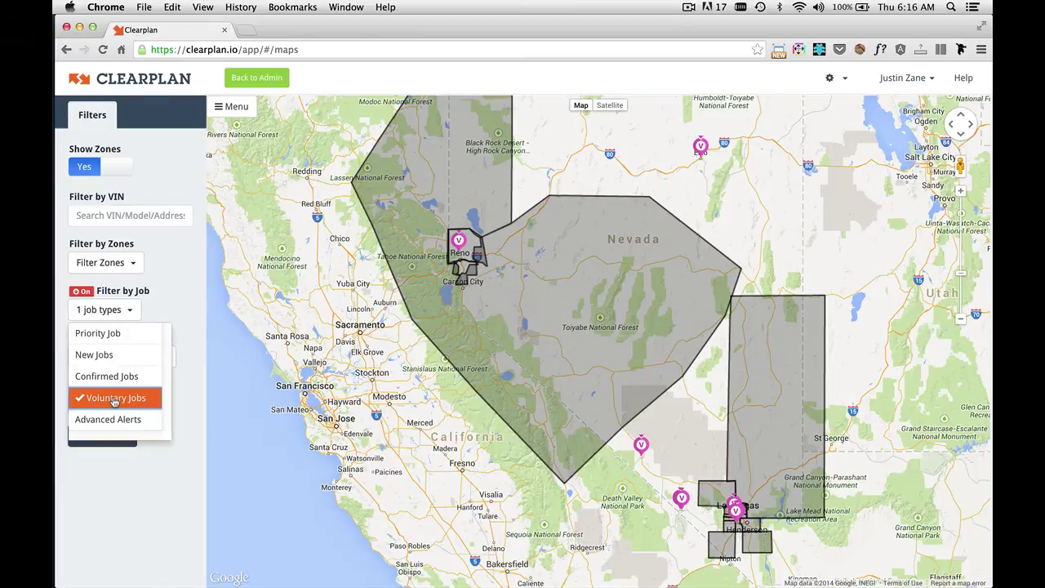
left_click(114, 399)
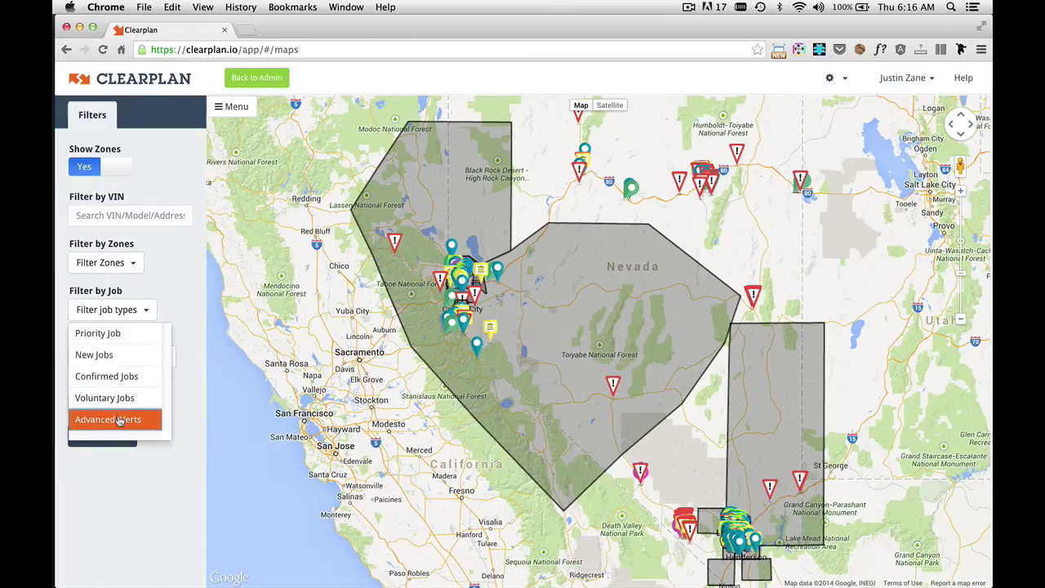
left_click(119, 420)
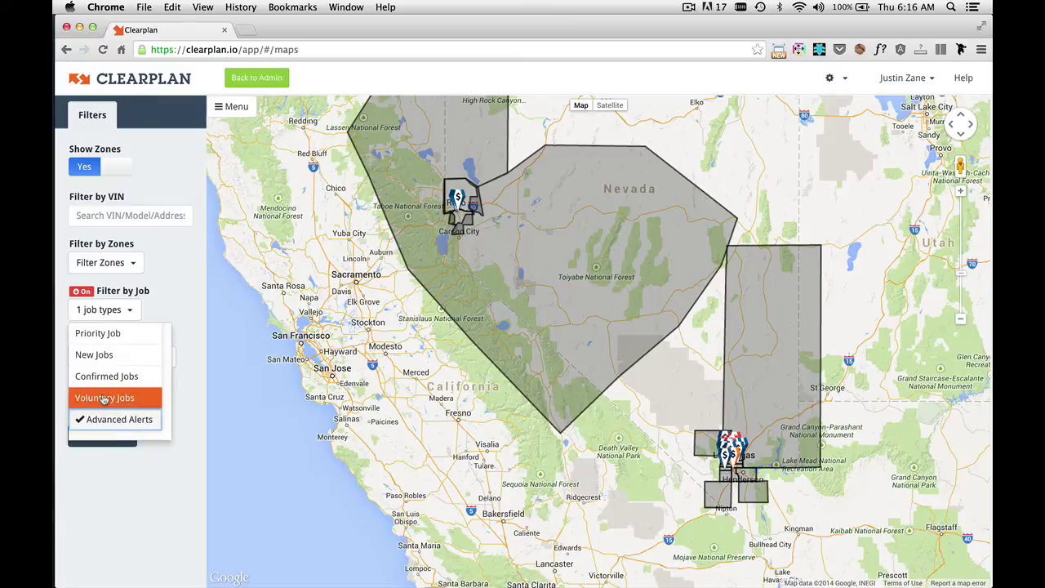
left_click(103, 399)
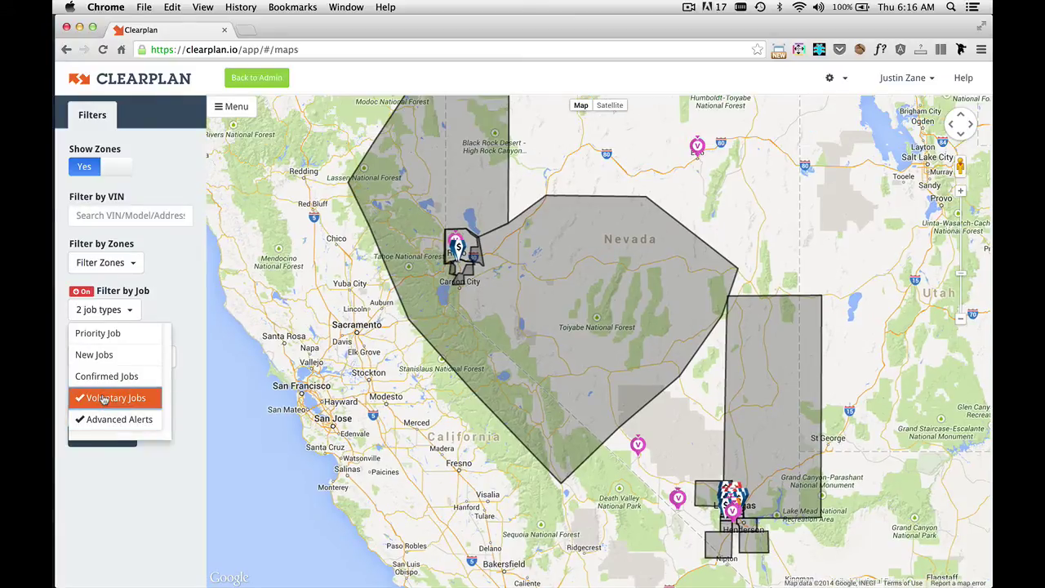
left_click(481, 213)
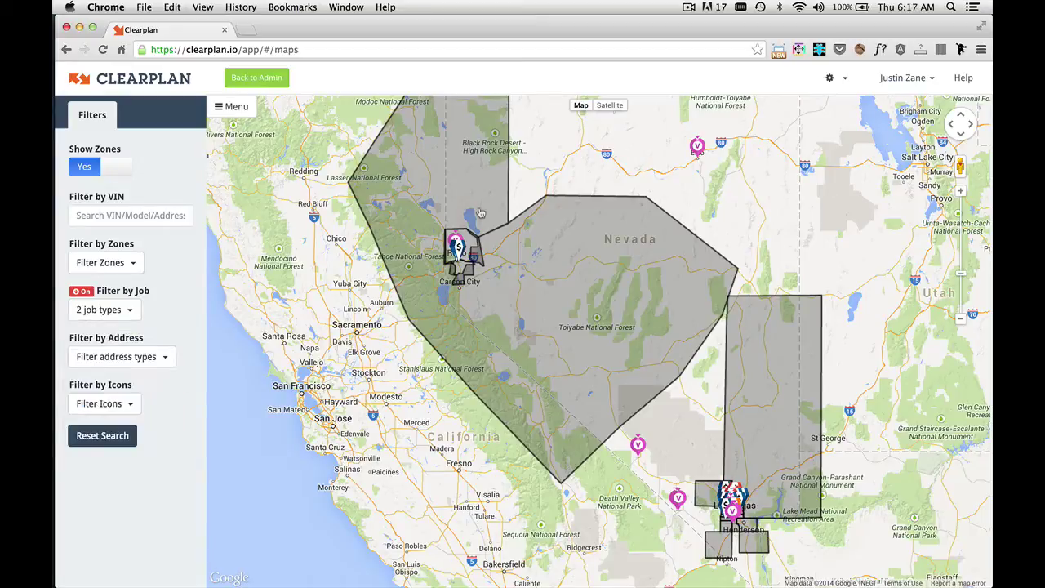
left_click_drag(461, 219, 463, 253)
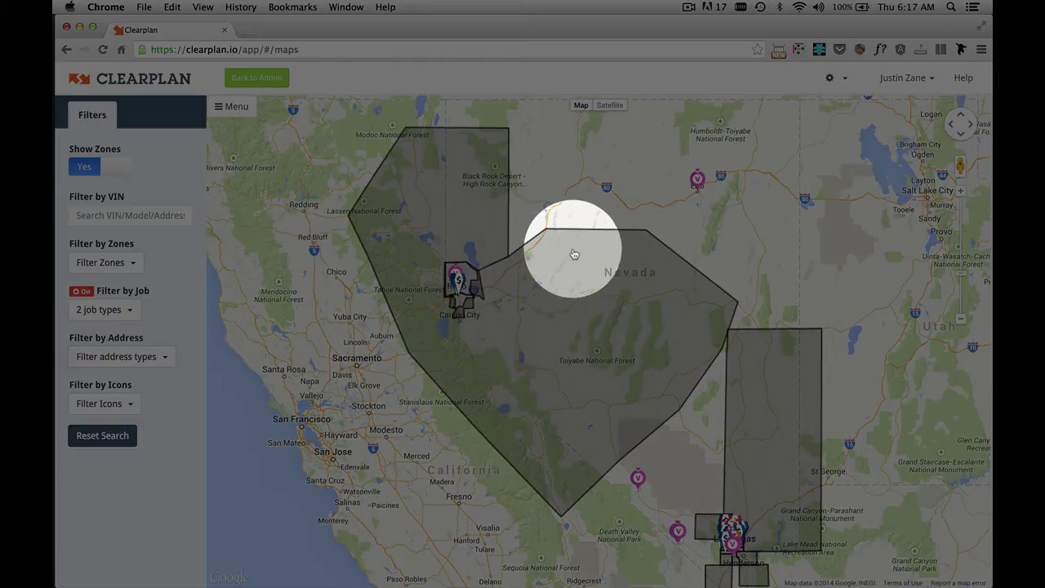
left_click_drag(694, 176, 691, 221)
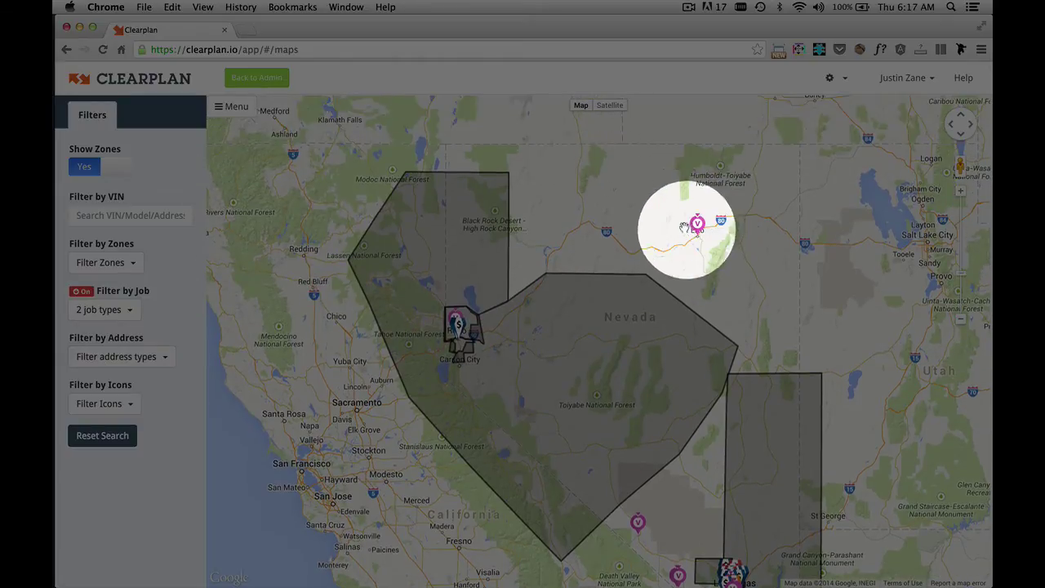
left_click_drag(758, 303, 760, 140)
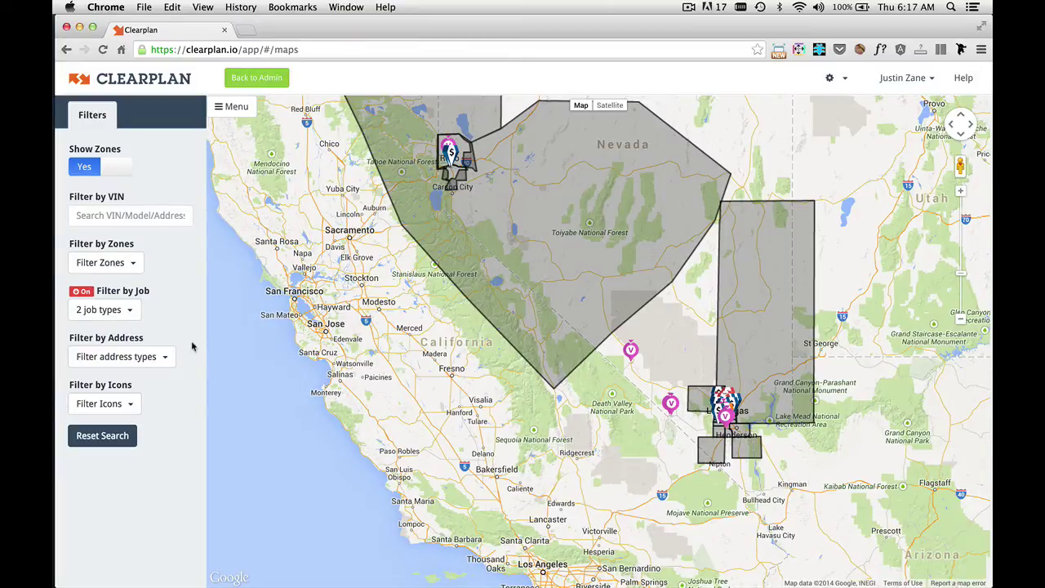
left_click(130, 310)
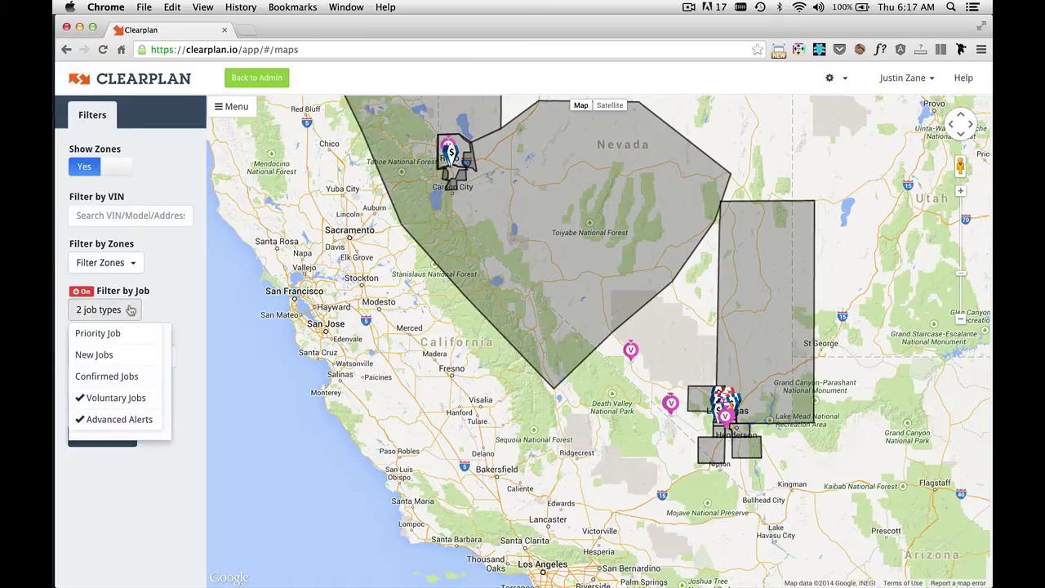
left_click(91, 400)
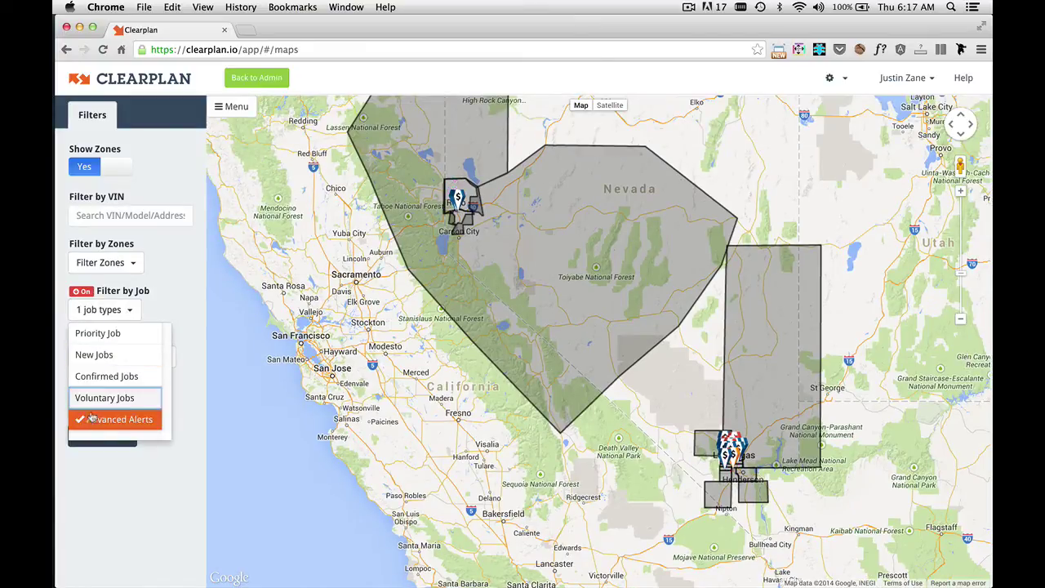
left_click(90, 421)
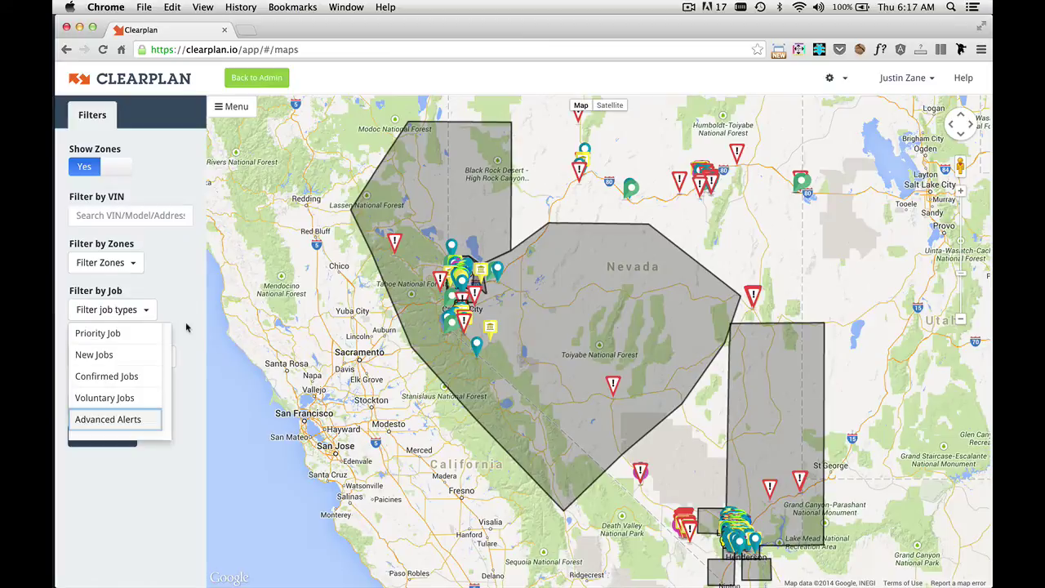
left_click(186, 326)
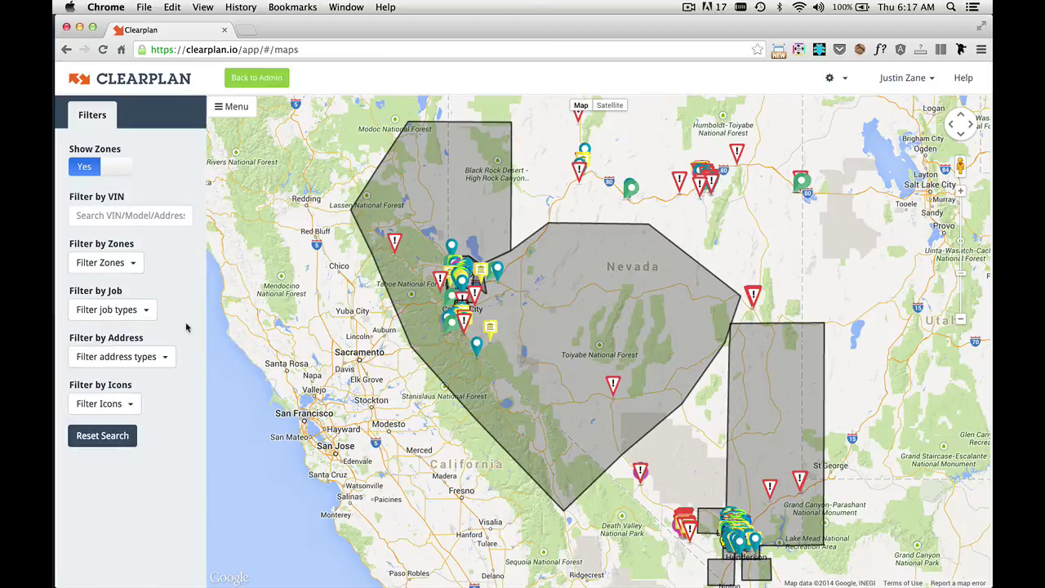
- Toggle the Home, Work, Alternate and Camera Scan address-type filters on and off one by one
left_click(156, 359)
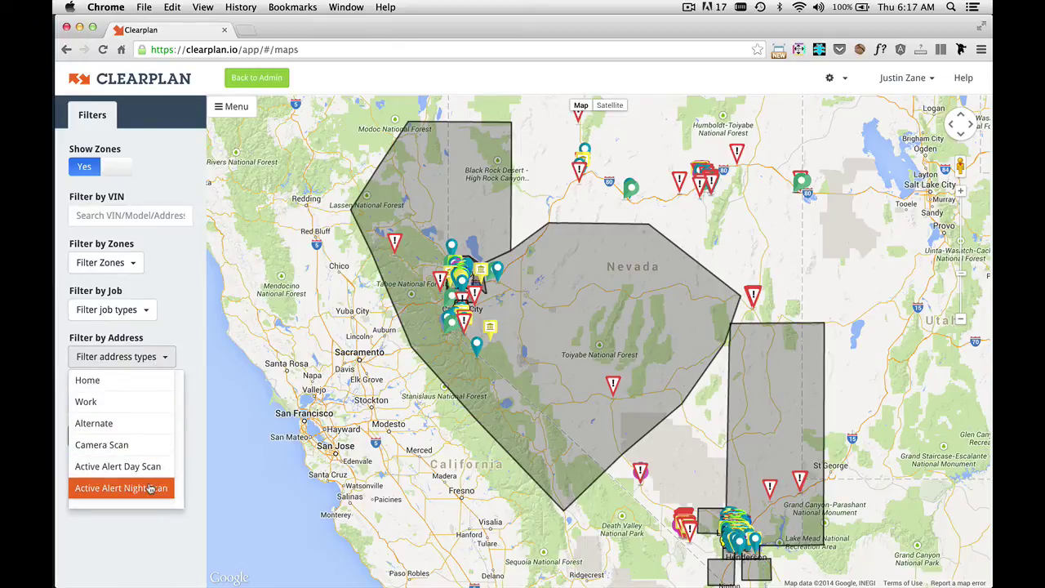
left_click(109, 384)
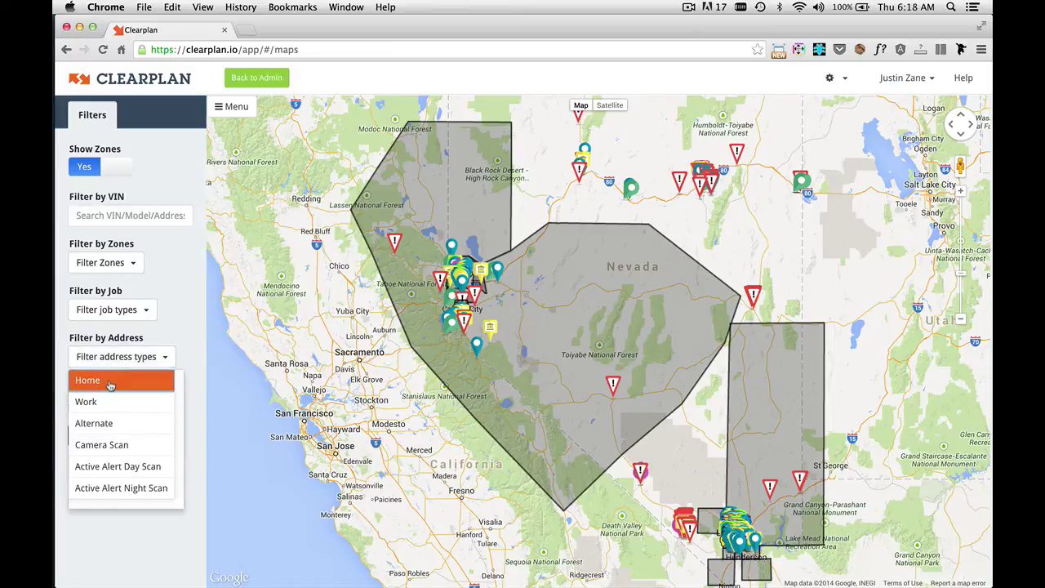
left_click(109, 382)
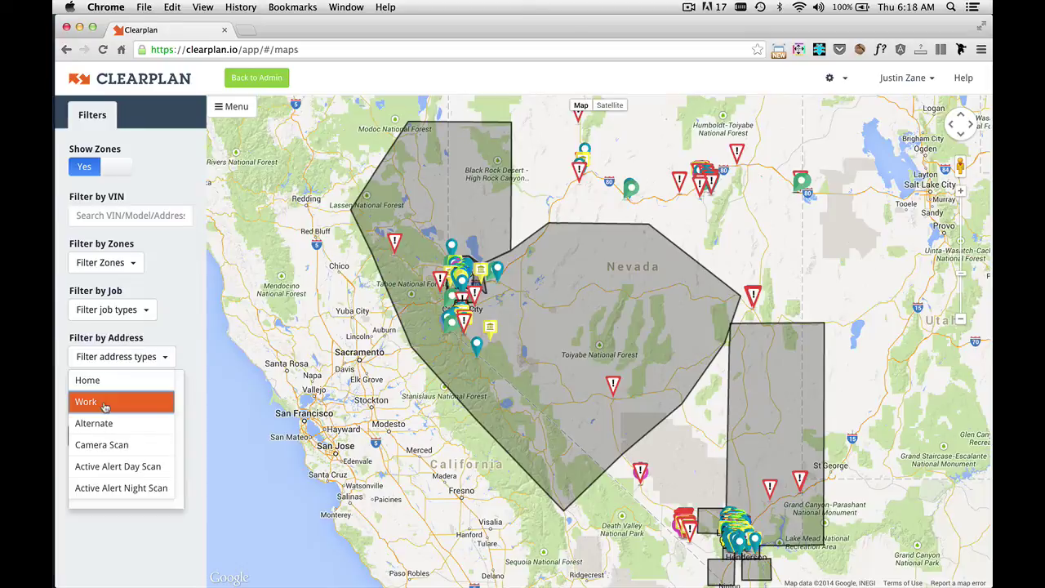
left_click(105, 404)
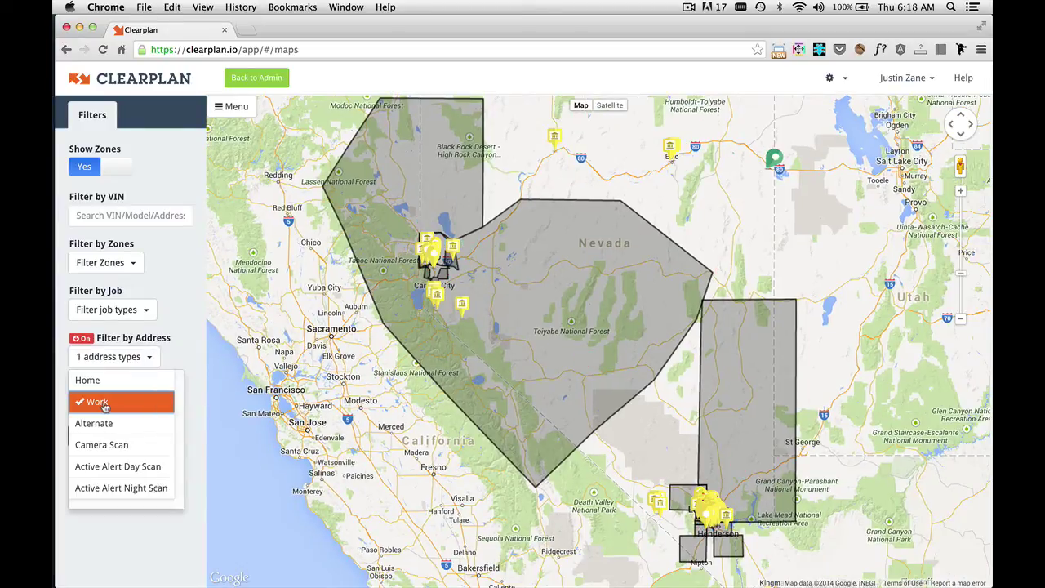
left_click(104, 404)
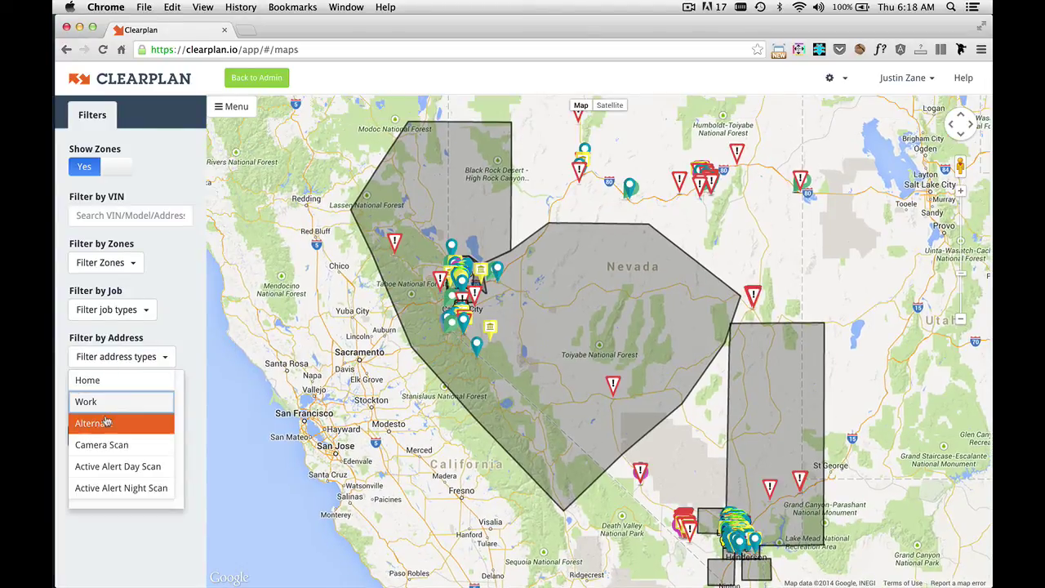
left_click(106, 428)
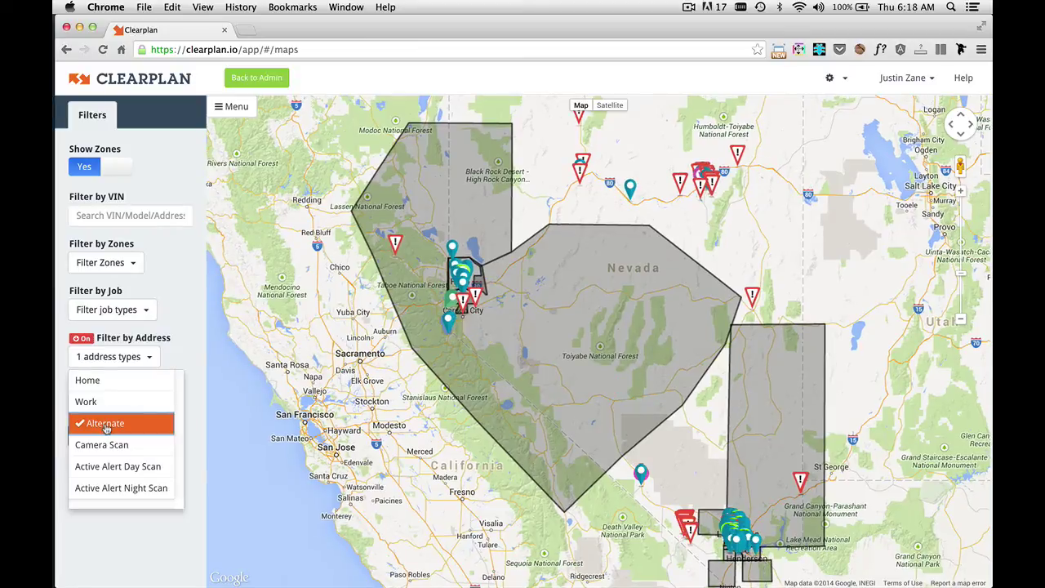
left_click(106, 426)
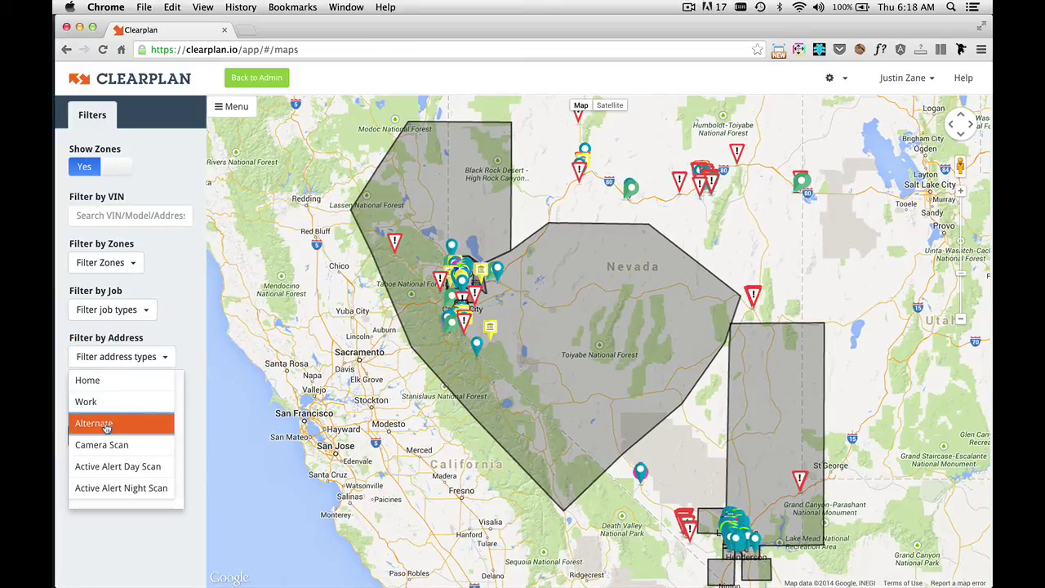
left_click(105, 445)
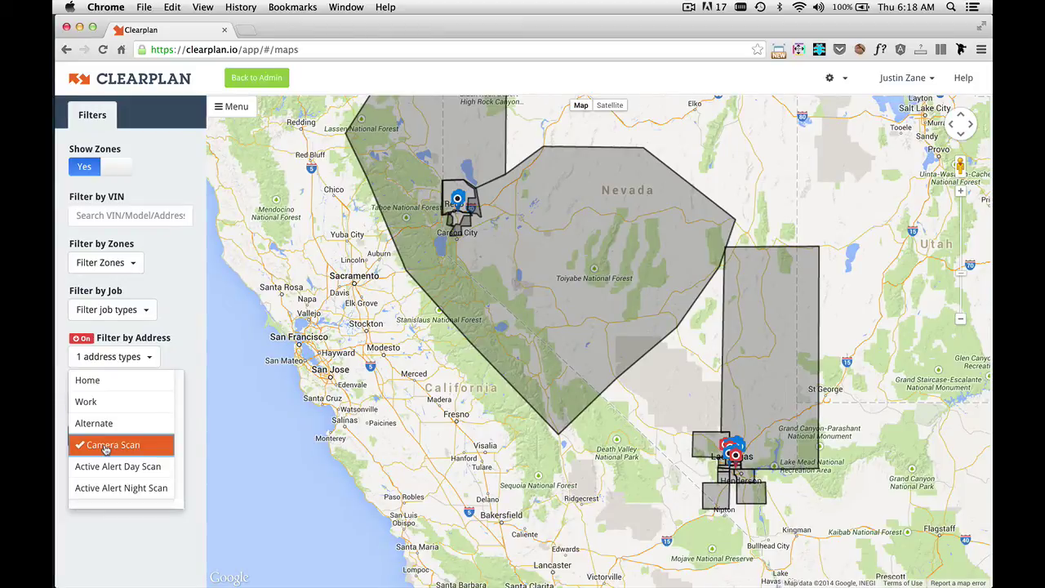
left_click(105, 446)
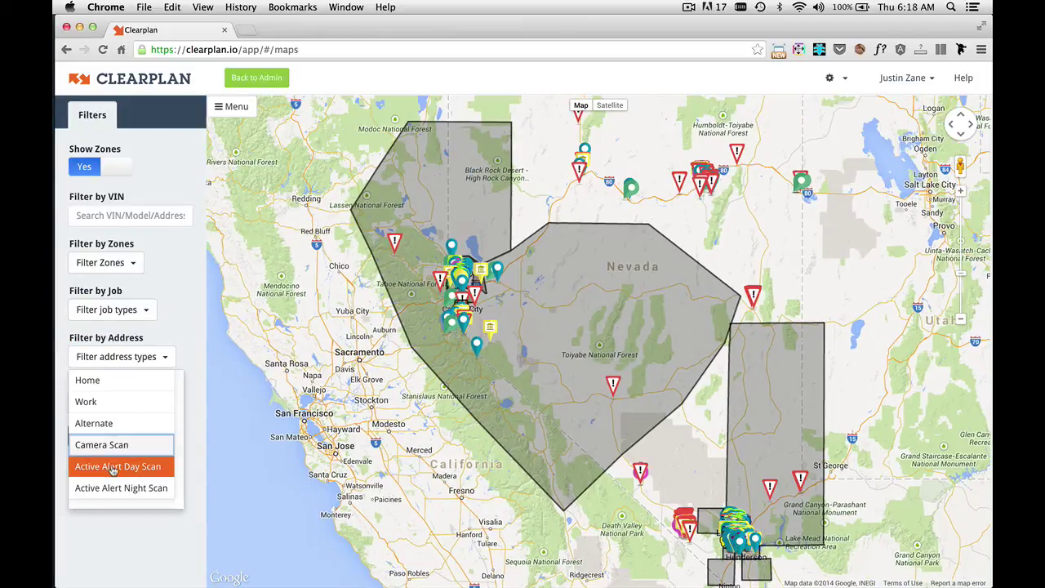
- Try the Active Alert Day Scan, Night Scan and Work filters, then leave all address types unchecked
left_click(113, 470)
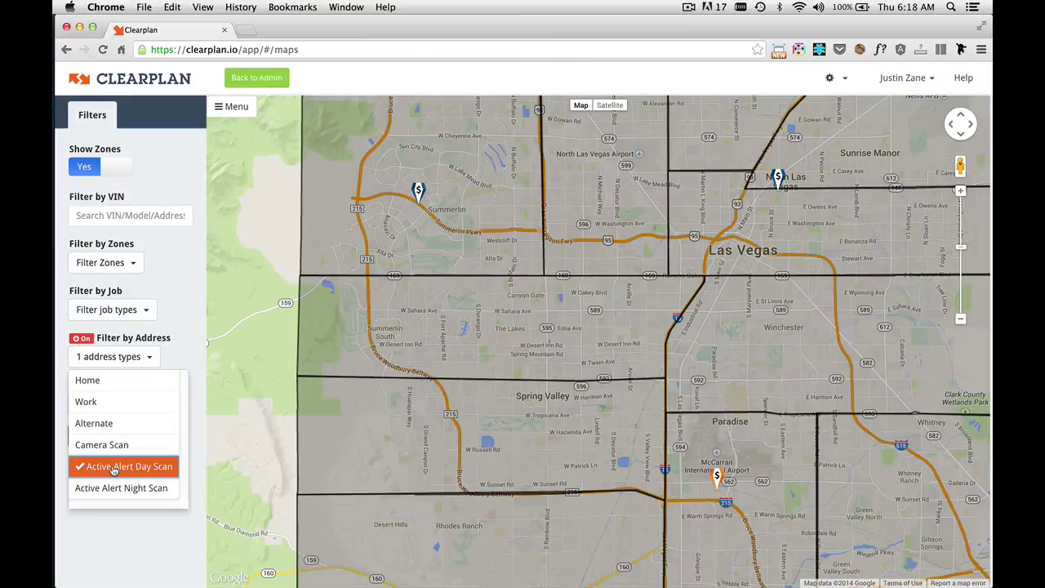
left_click(114, 471)
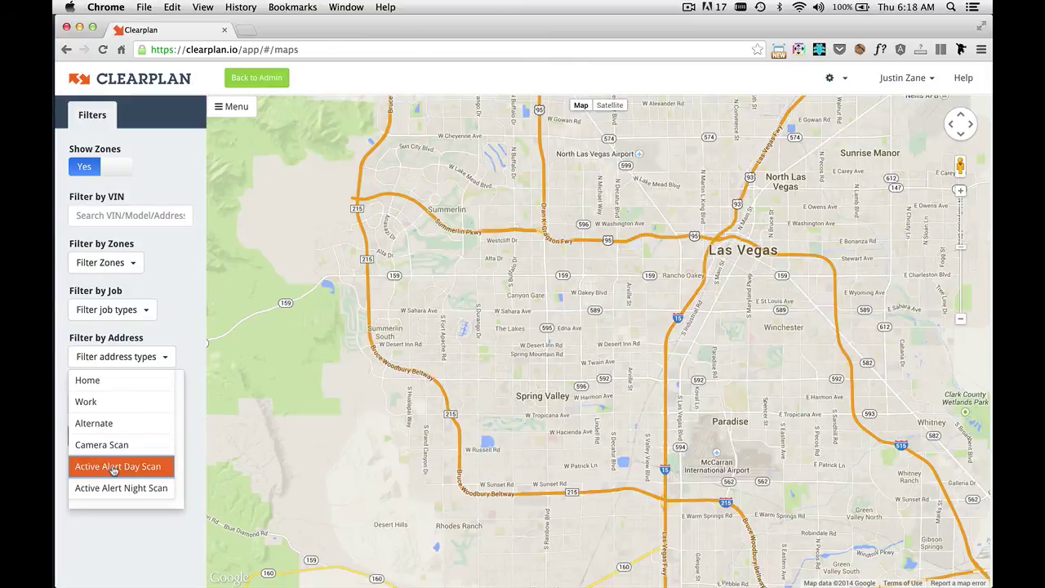
left_click(117, 489)
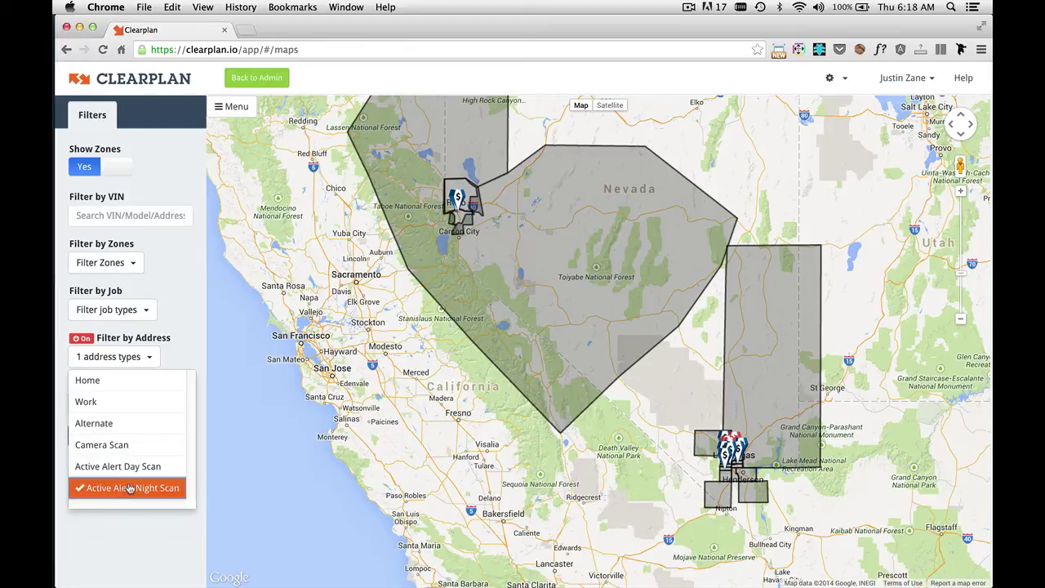
left_click(114, 405)
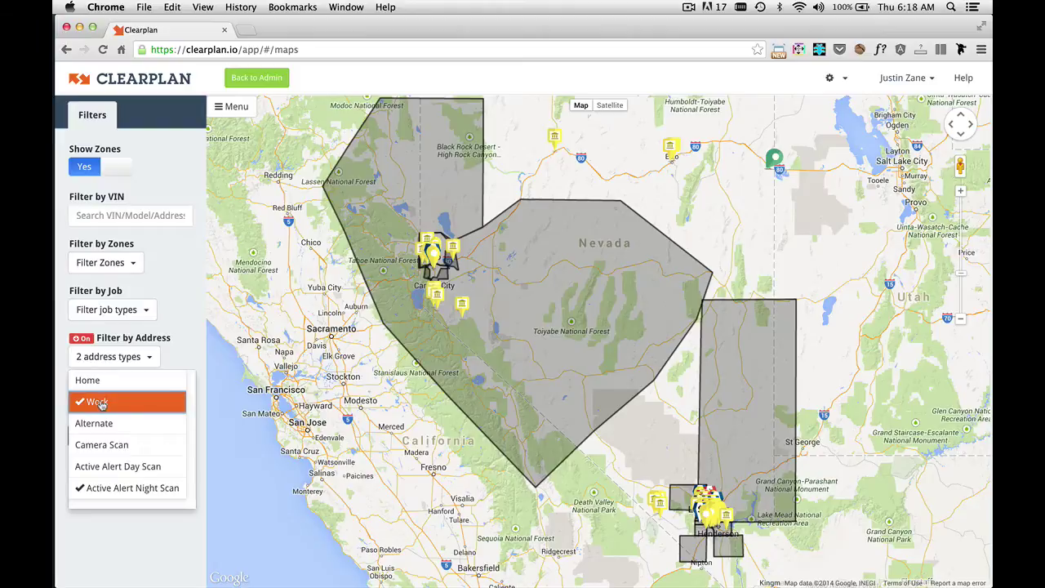
left_click(101, 403)
left_click(98, 488)
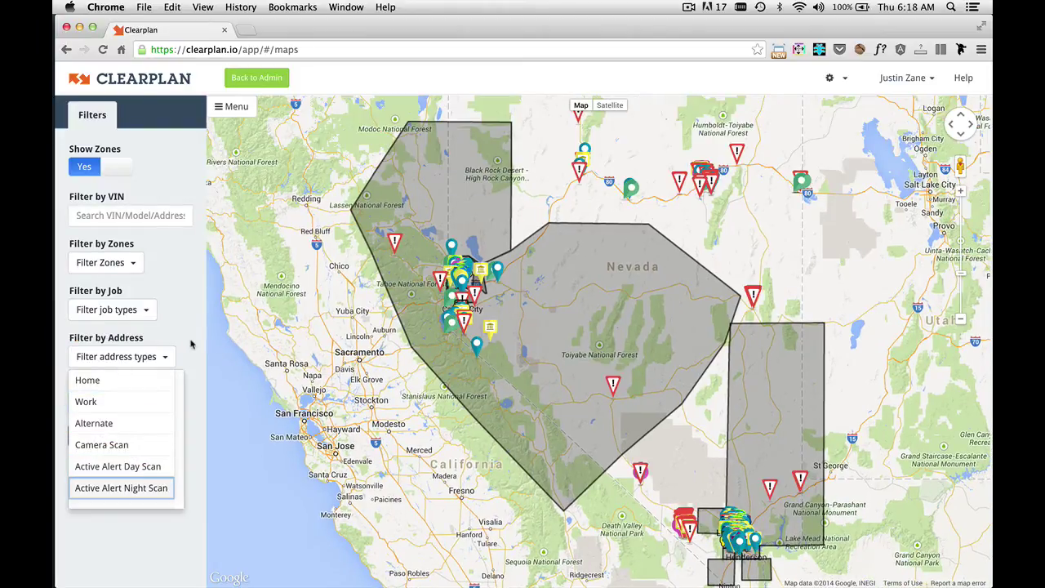
left_click(191, 344)
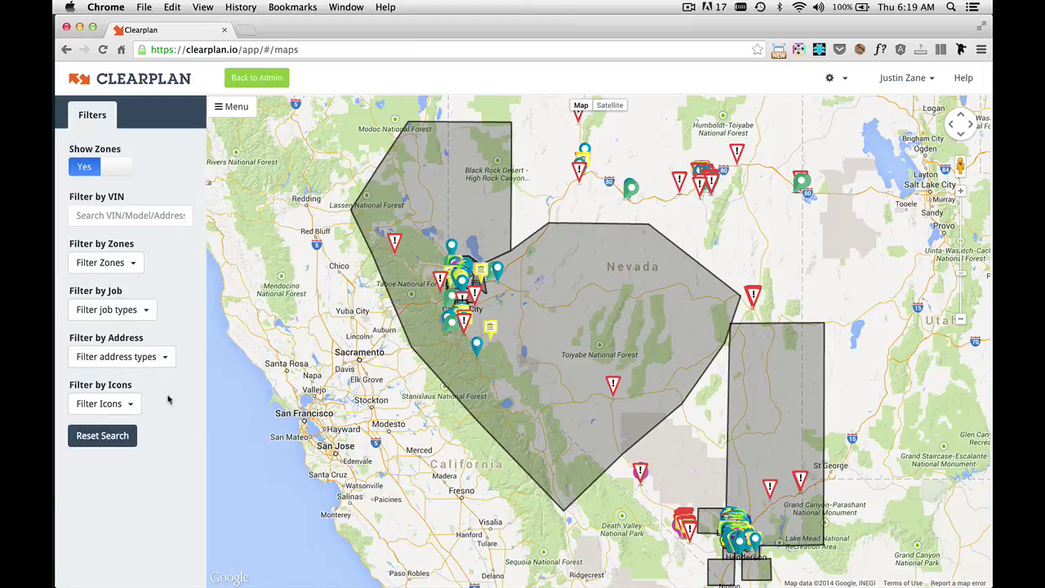
left_click(128, 403)
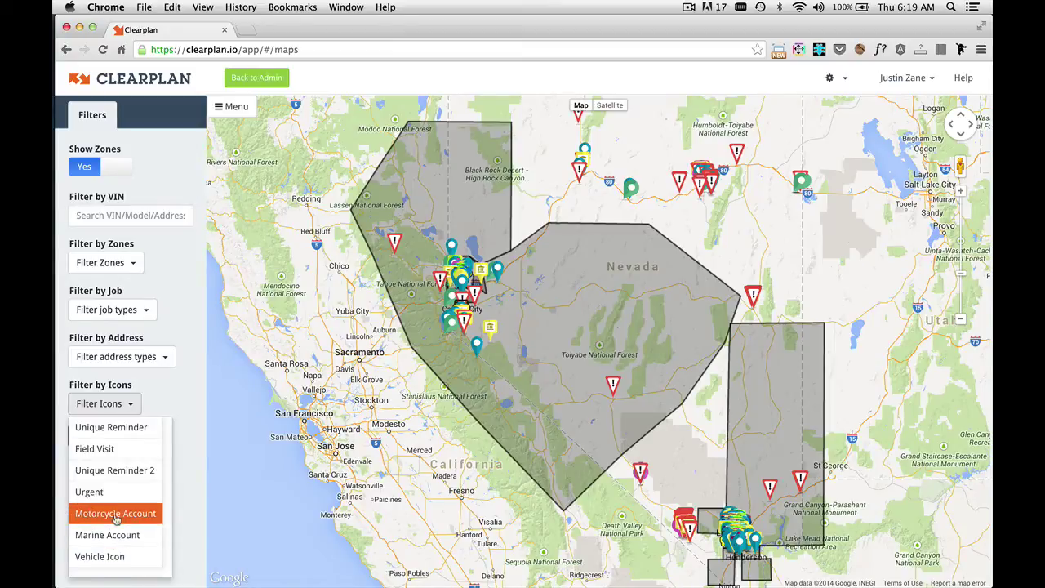
left_click(143, 428)
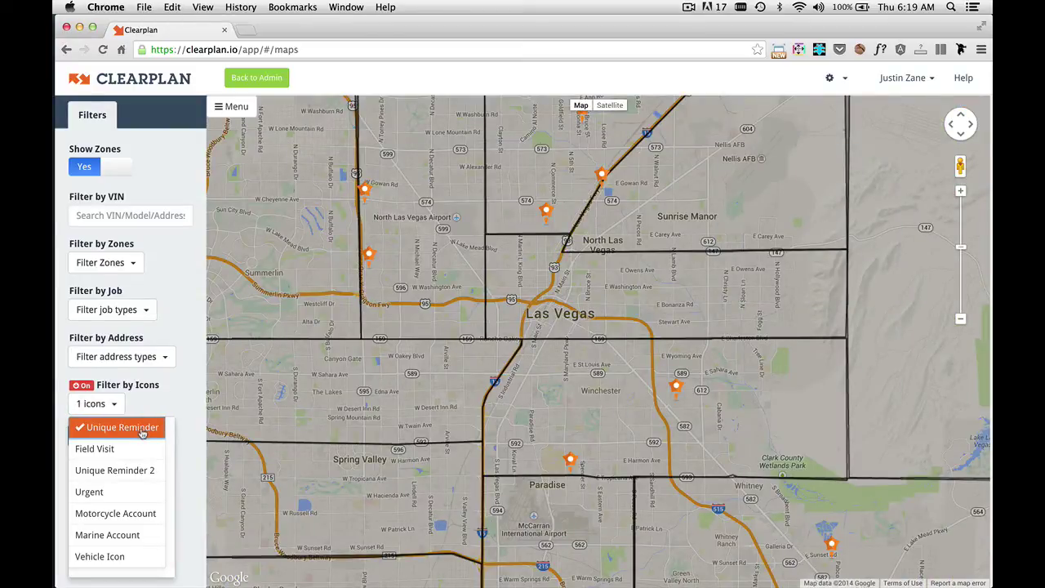
left_click(142, 430)
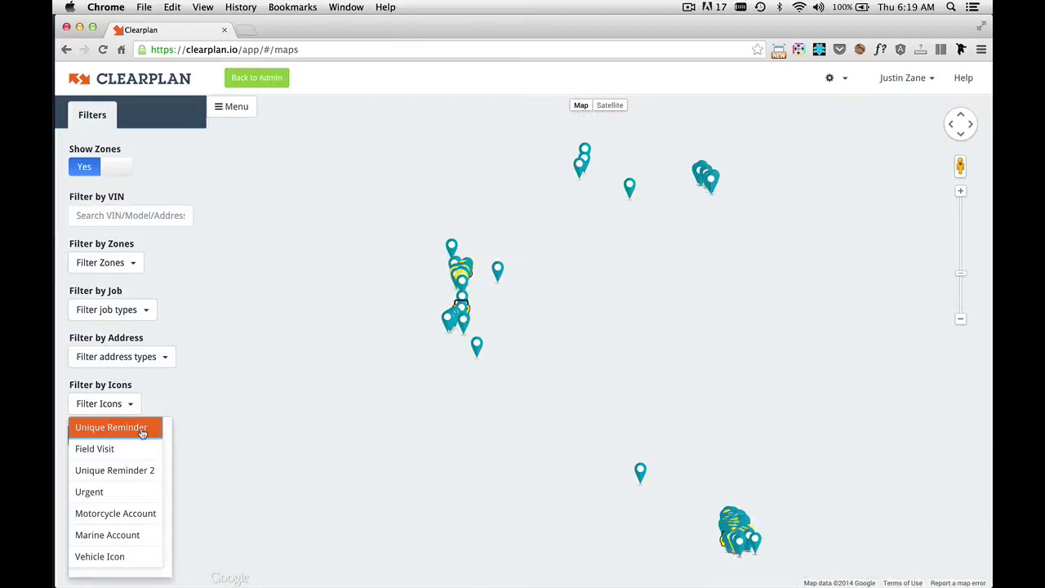
left_click(105, 451)
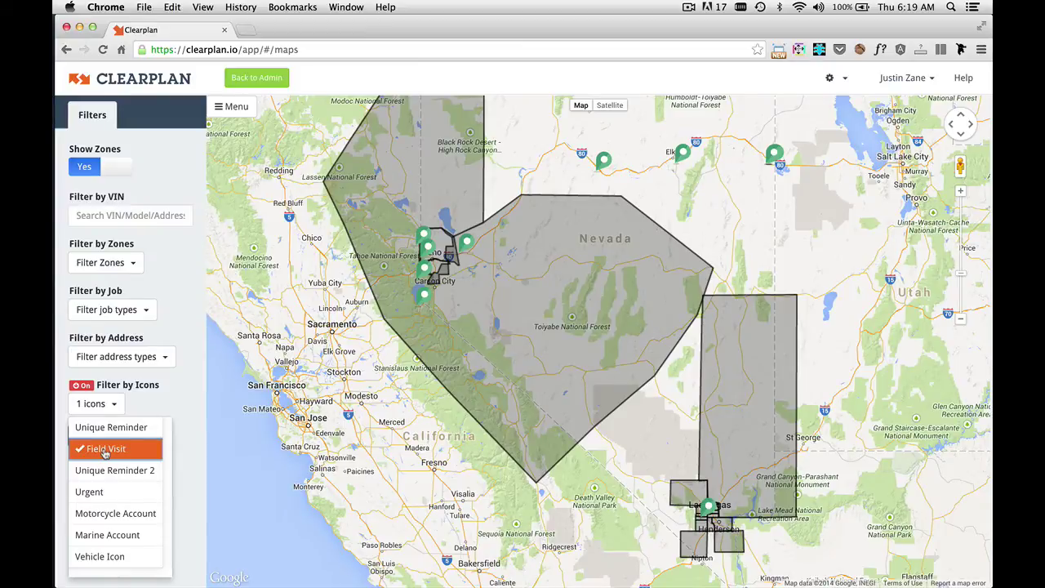
left_click(106, 452)
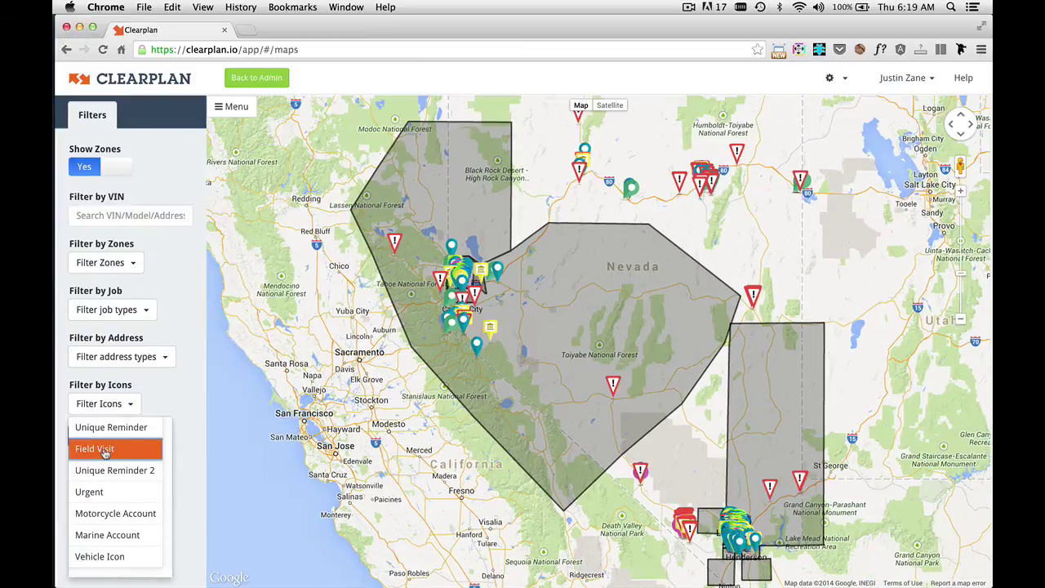
left_click(98, 494)
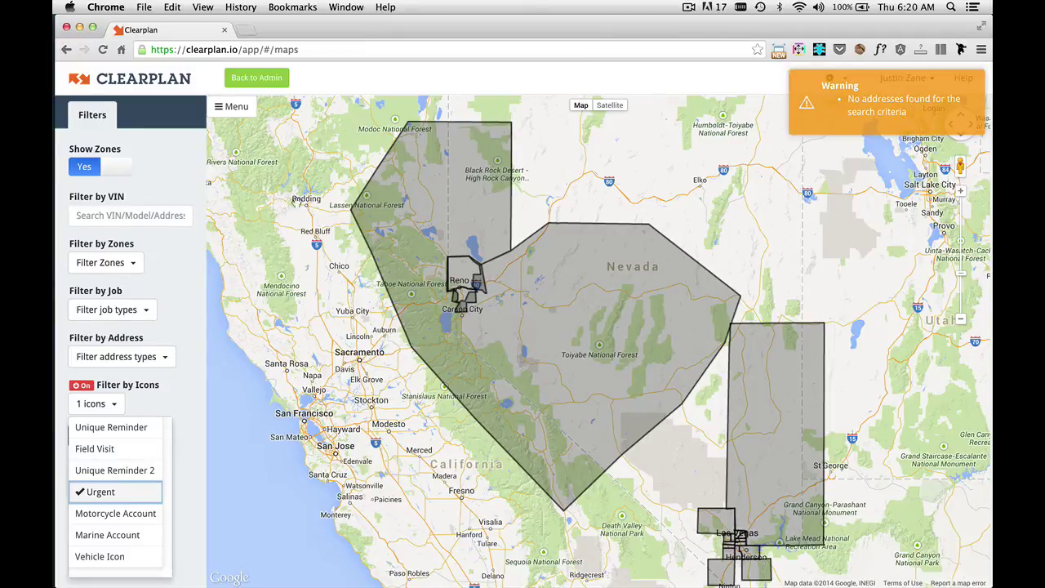
left_click(101, 493)
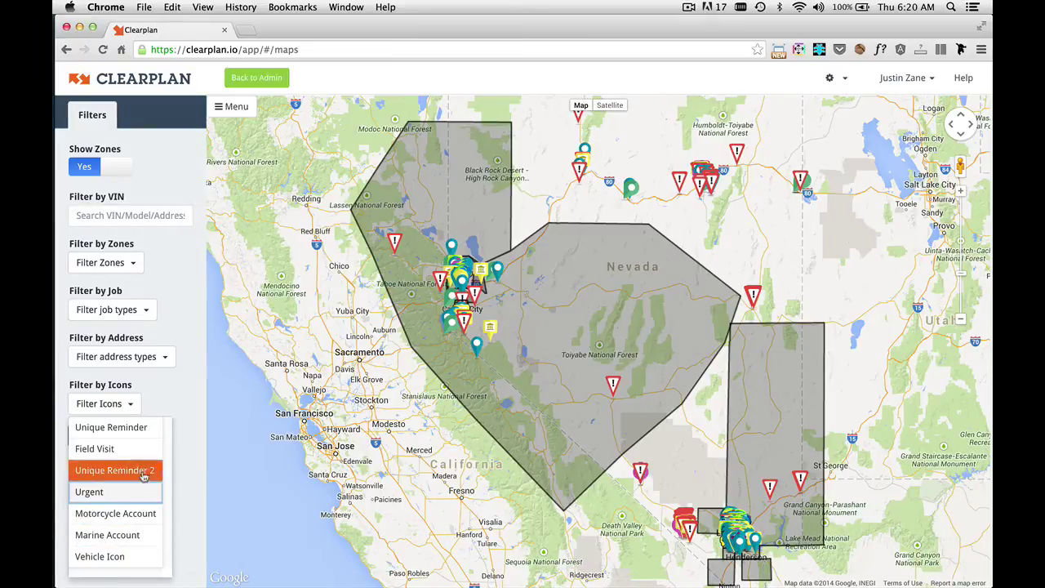
left_click(179, 395)
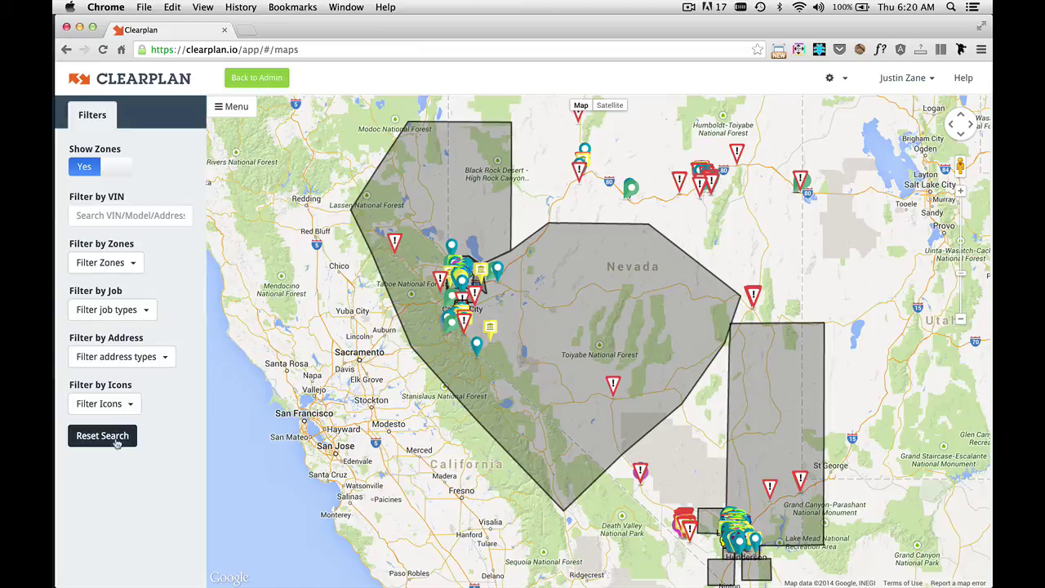
- Filter the map to zones SE 1 and SE 2
left_click(128, 263)
left_click(110, 384)
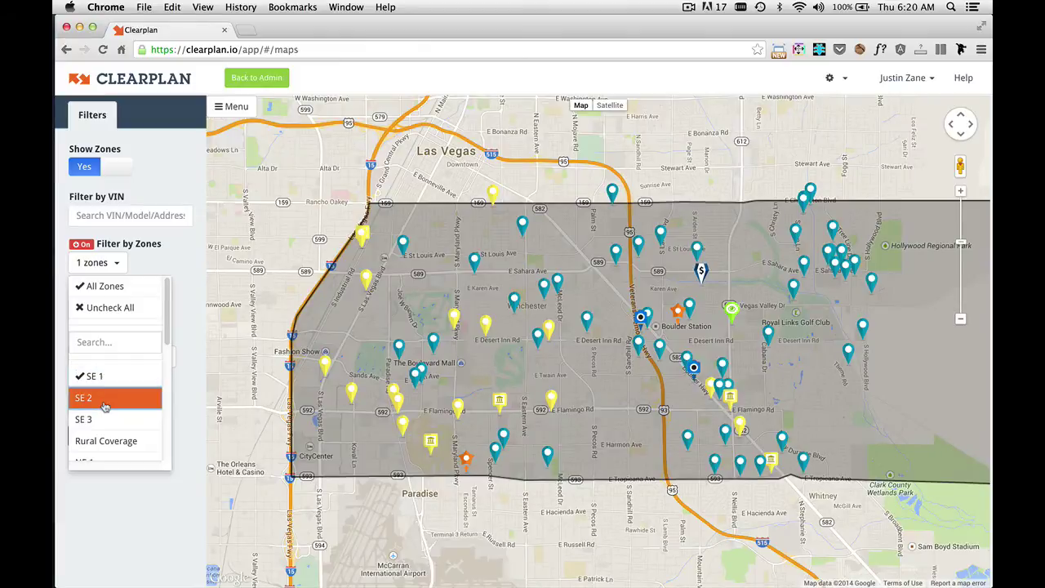
left_click(105, 406)
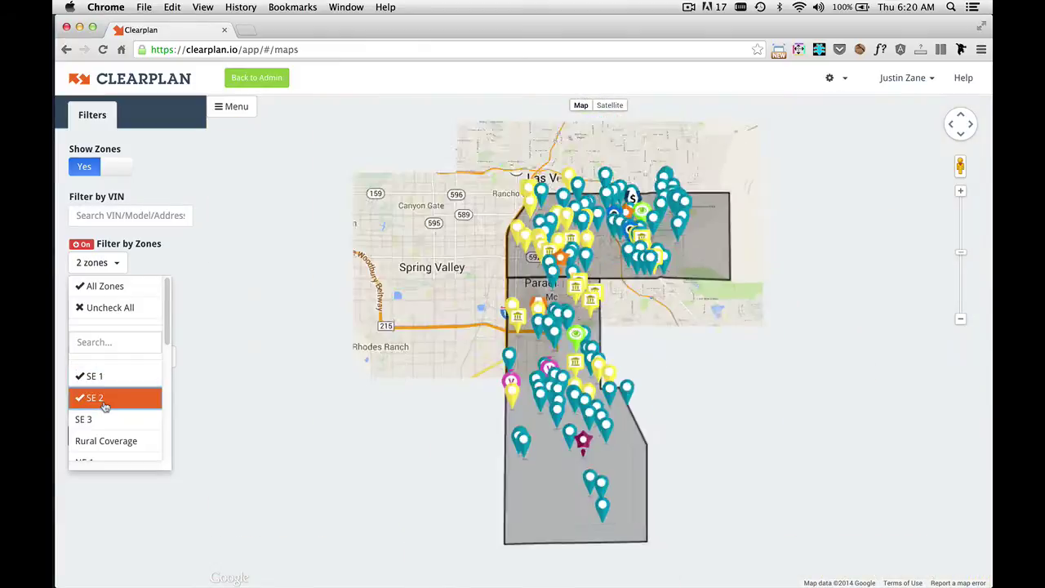
left_click(186, 312)
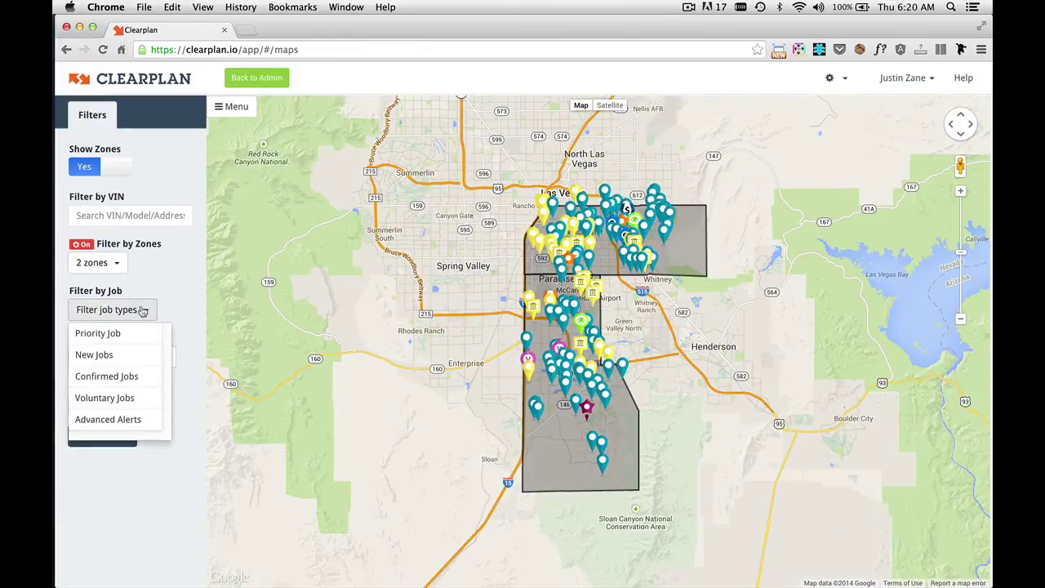
- Add New Jobs to the job-type filter and Work to the address-type filter
left_click(110, 356)
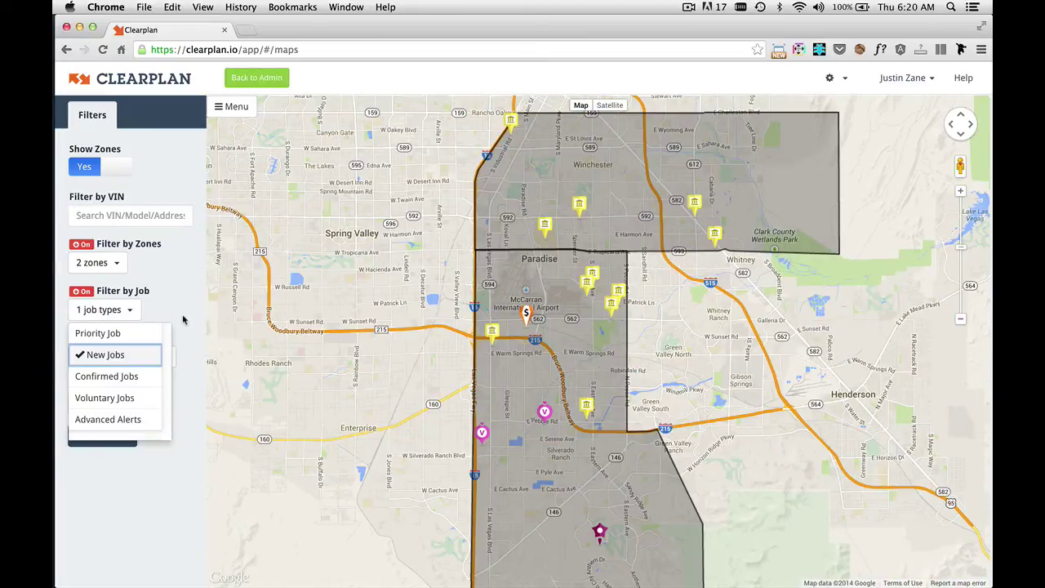
left_click(183, 320)
left_click(157, 357)
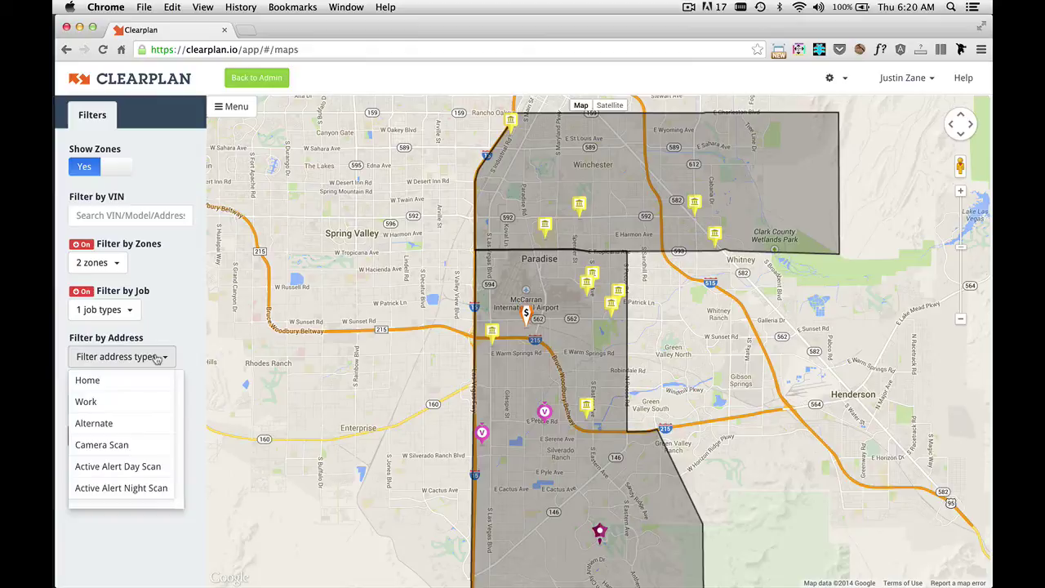
left_click(111, 401)
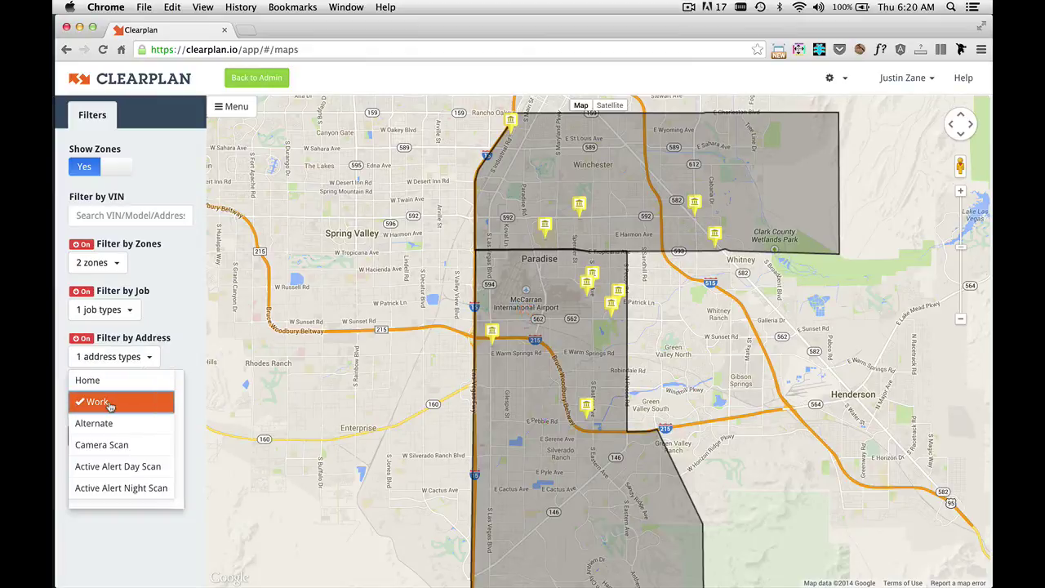
left_click(179, 364)
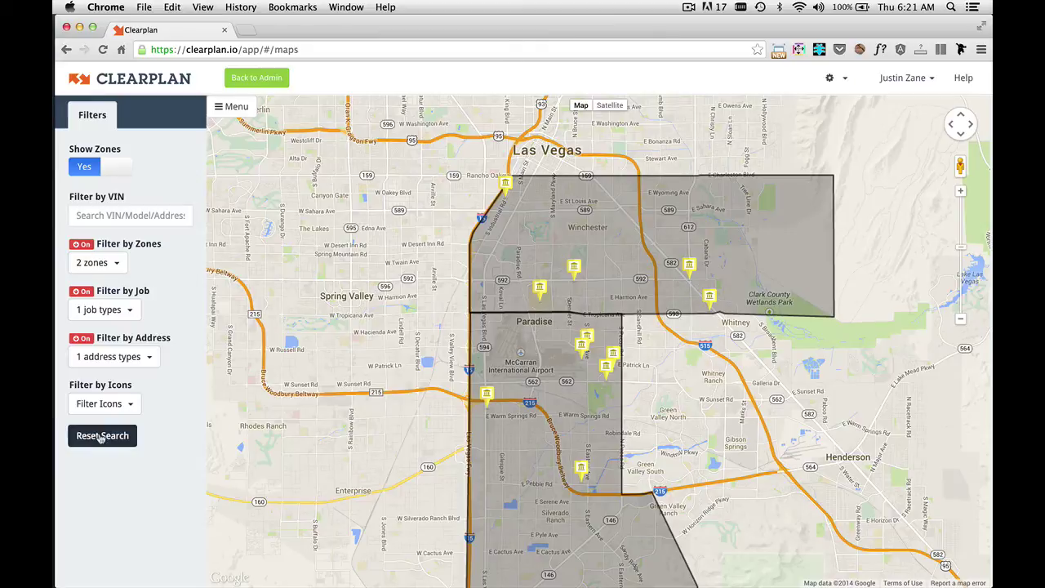
- Reset Search to clear the zone, job and address filters and hide zones
left_click(102, 435)
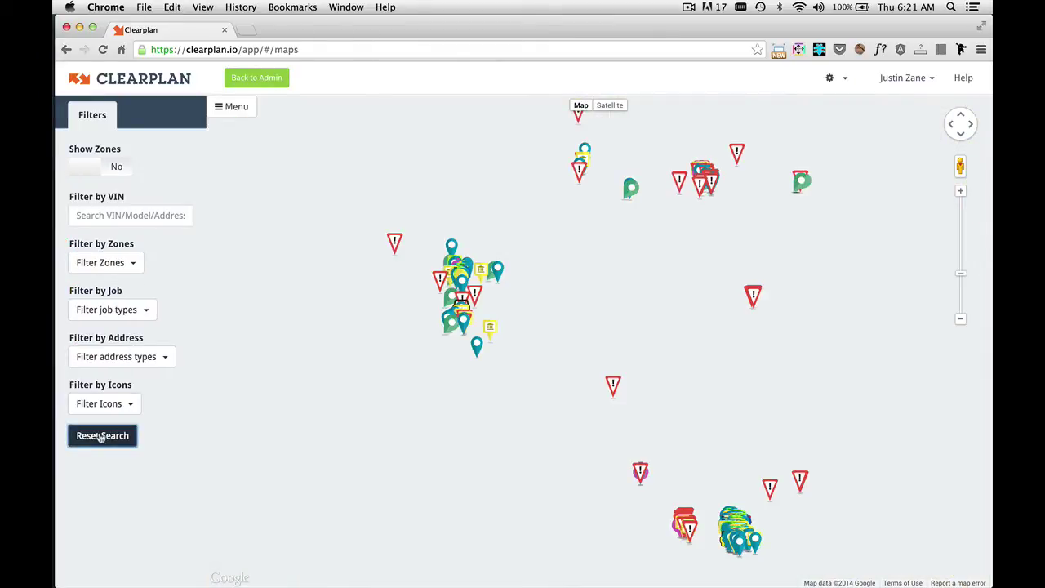